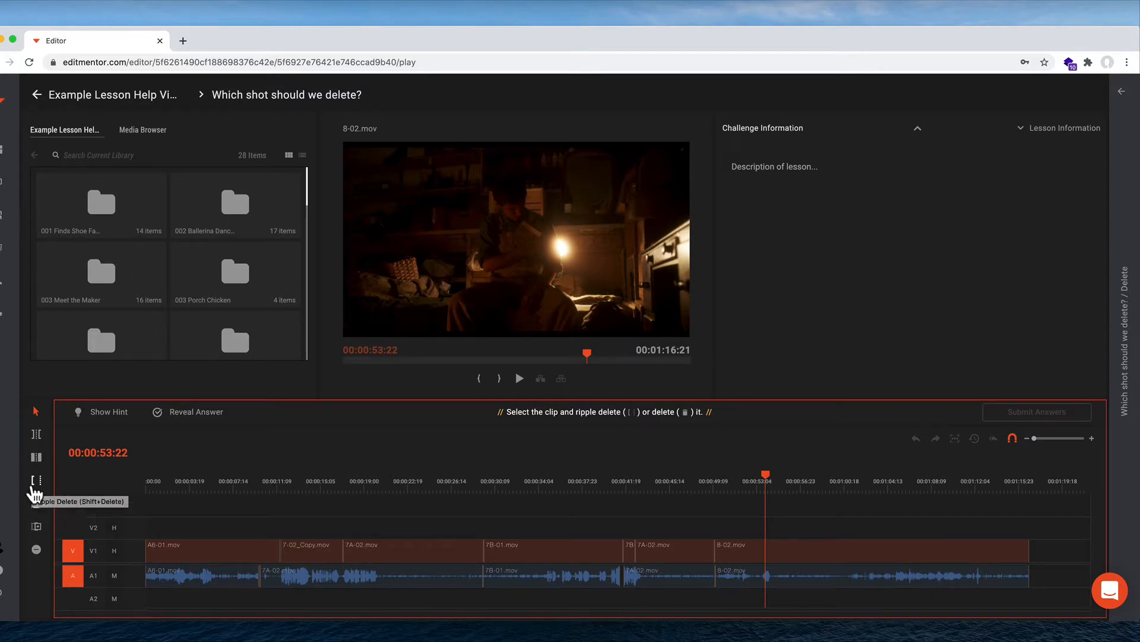
Step: Ripple delete the 8-02.mov clip from the timeline and submit the answer
{"action": "left_click", "coordinate": [762, 593]}
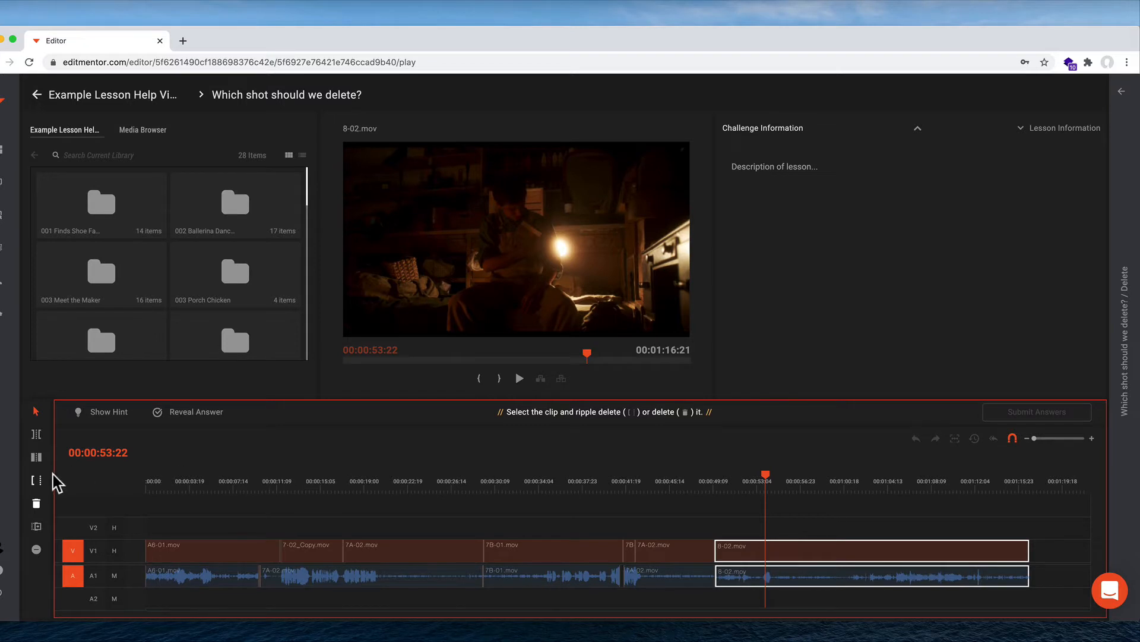
{"action": "left_click", "coordinate": [37, 480]}
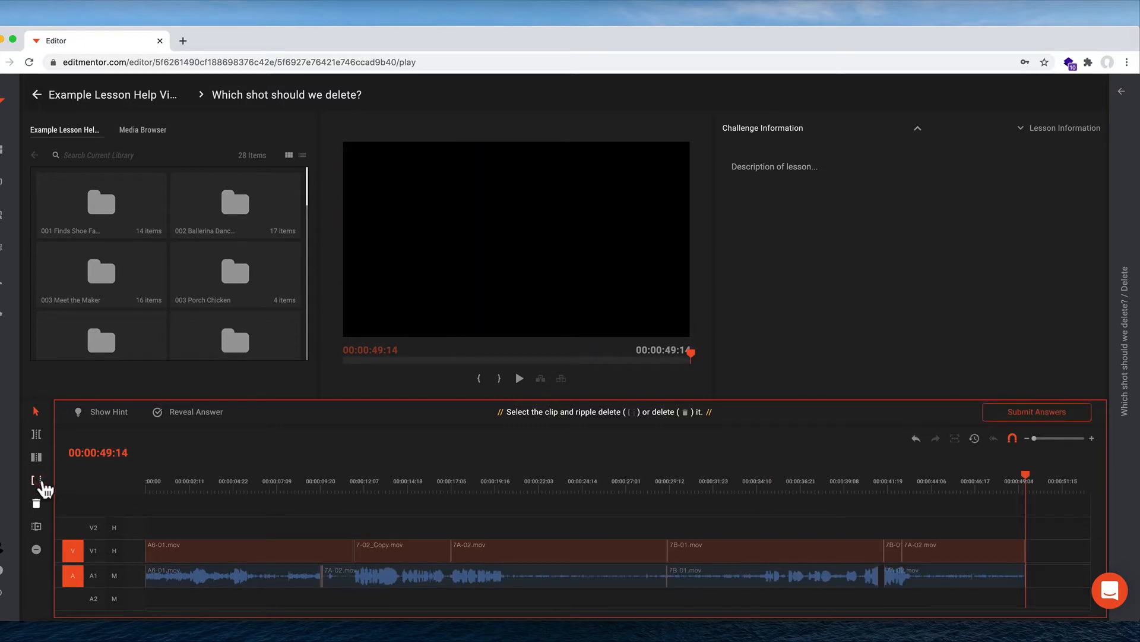
{"action": "left_click", "coordinate": [1023, 416]}
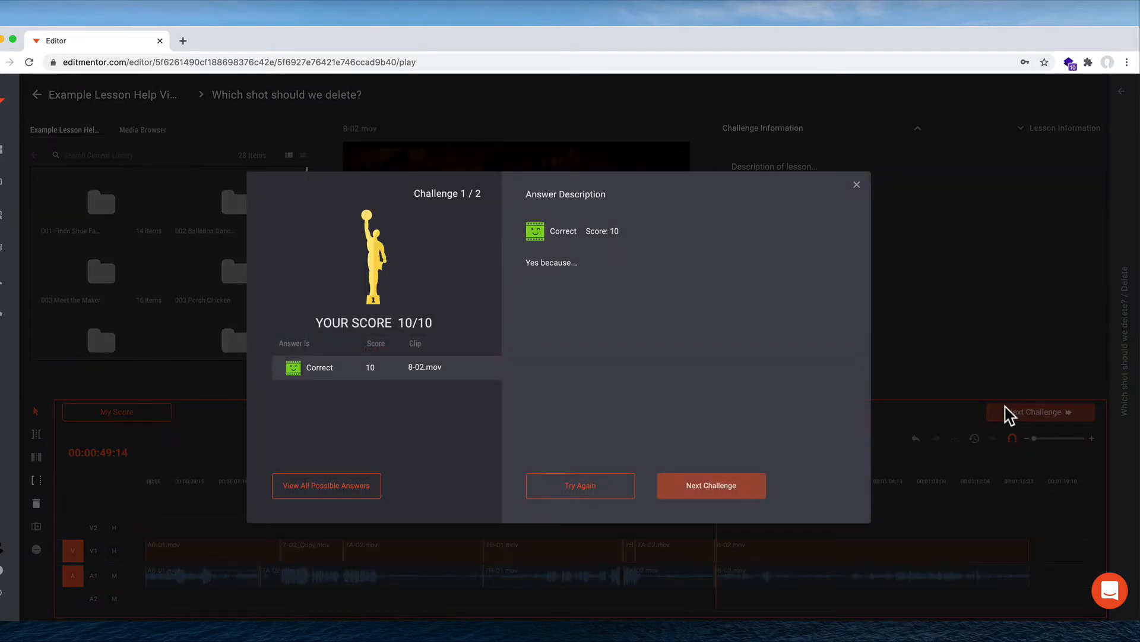
Step: View all possible answers and inspect the feedback on each marked clip in the timeline
{"action": "left_click", "coordinate": [340, 490]}
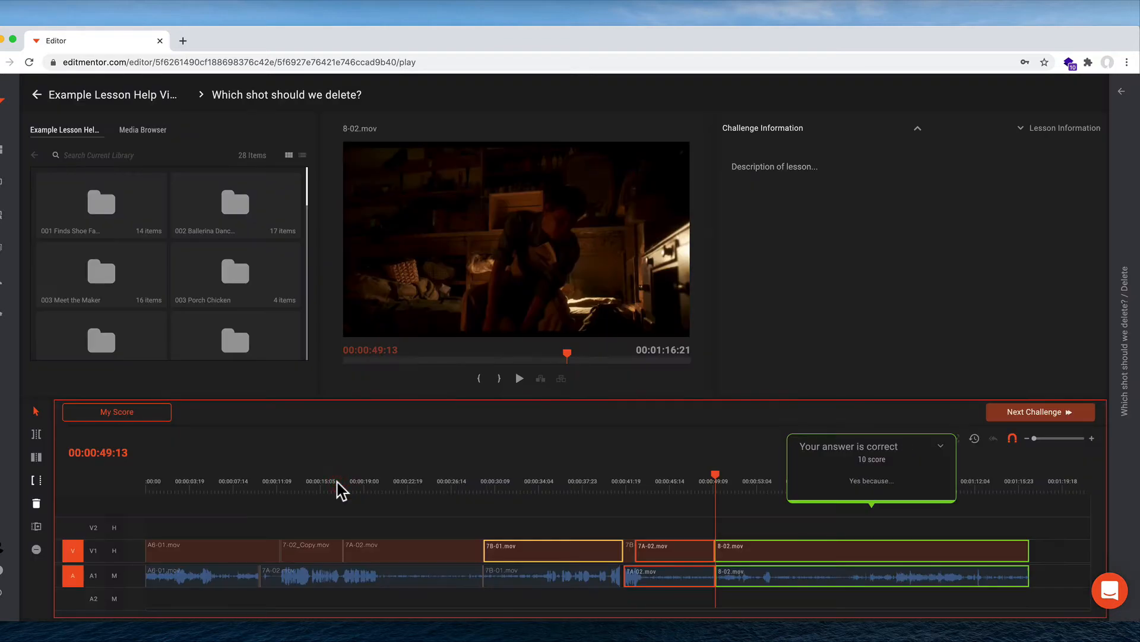
{"action": "left_click", "coordinate": [563, 549]}
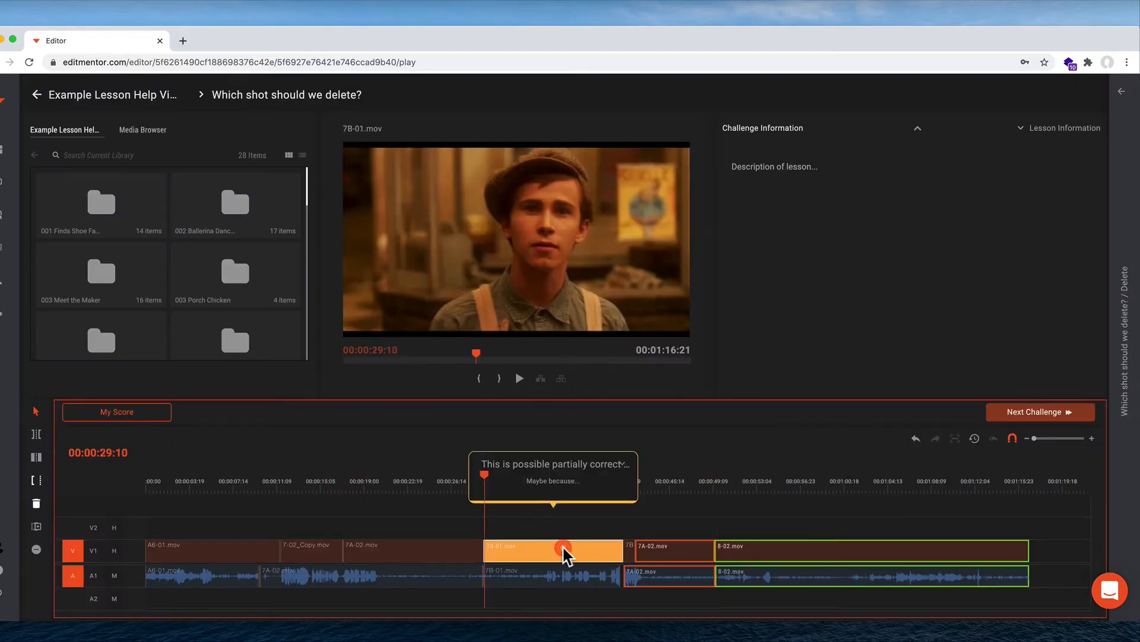
{"action": "left_click", "coordinate": [663, 552]}
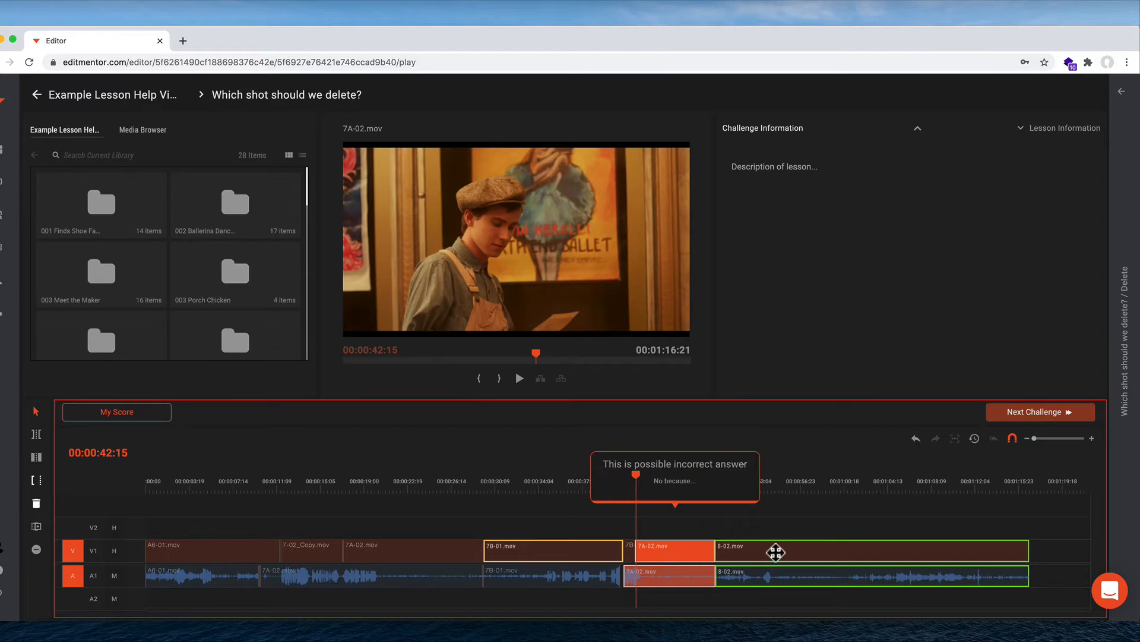
{"action": "left_click", "coordinate": [775, 550]}
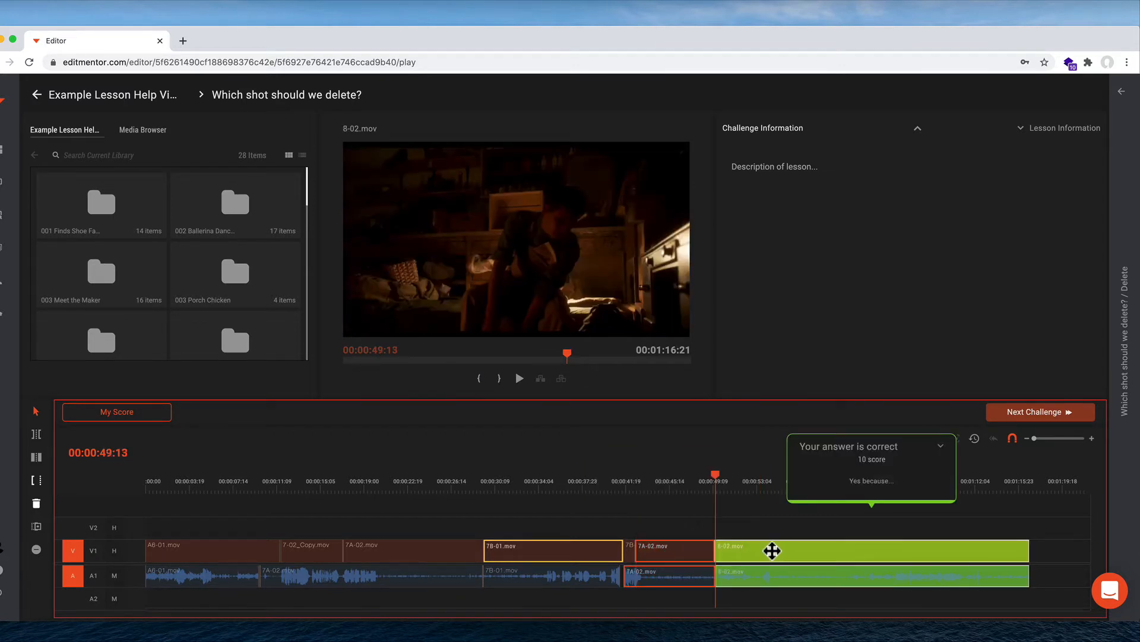
Step: Return to the lessons list and open the Example Lesson Help Video lesson's challenges for editing
{"action": "left_click", "coordinate": [146, 98]}
{"action": "left_click", "coordinate": [299, 279]}
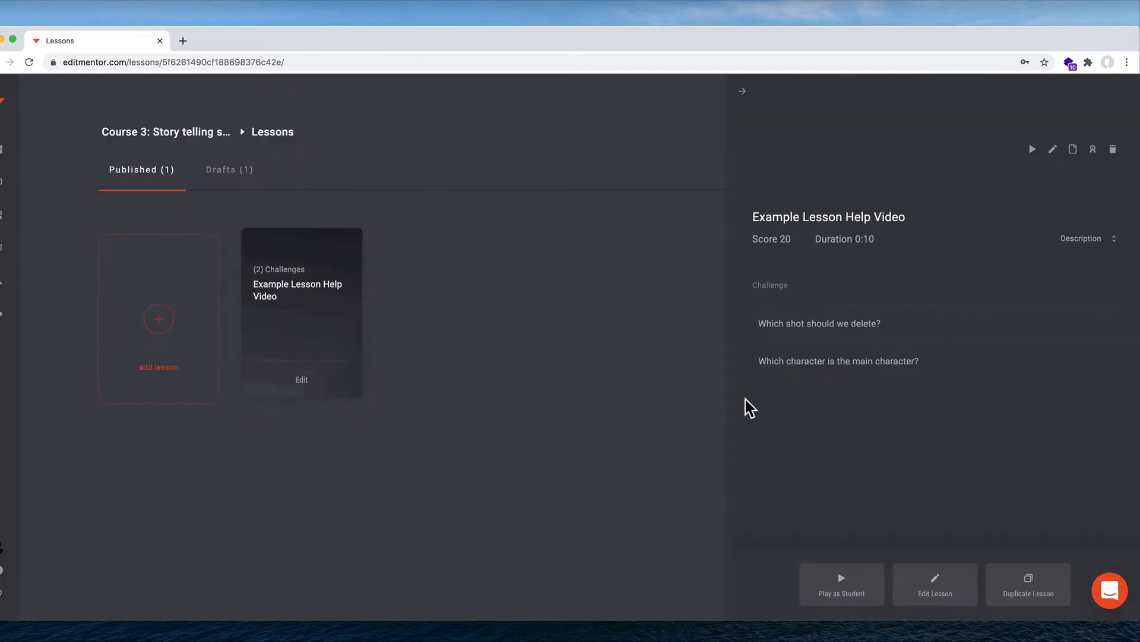
{"action": "left_click", "coordinate": [936, 588]}
{"action": "left_click", "coordinate": [1004, 109]}
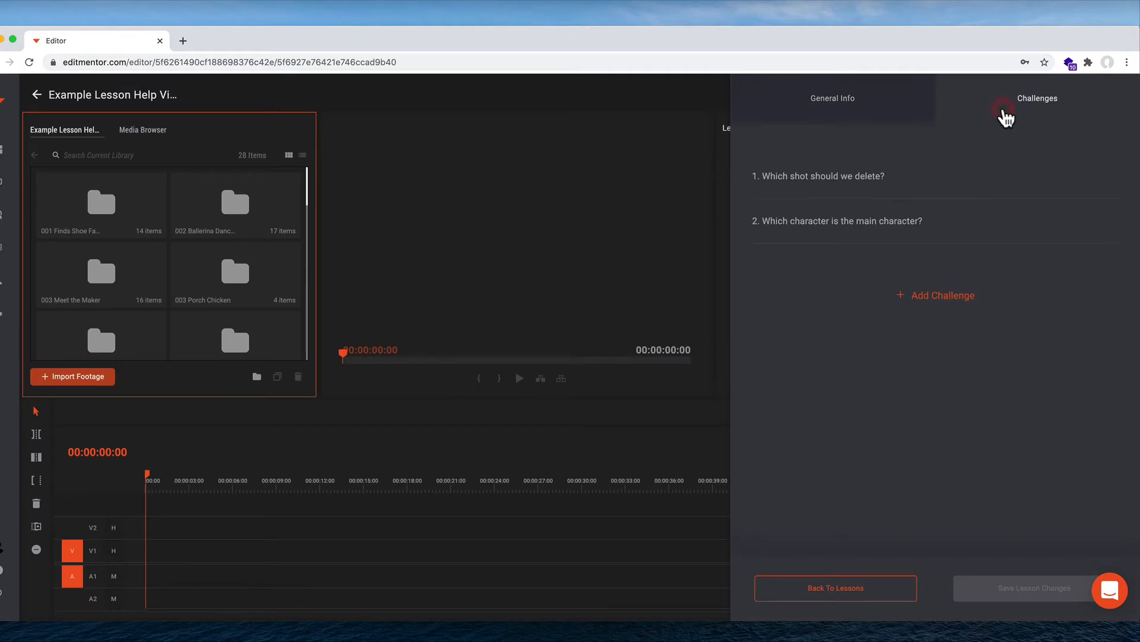
Step: Add a new challenge named "Delete question type example" with challenge type Delete
{"action": "left_click", "coordinate": [932, 300]}
{"action": "left_click", "coordinate": [836, 161]}
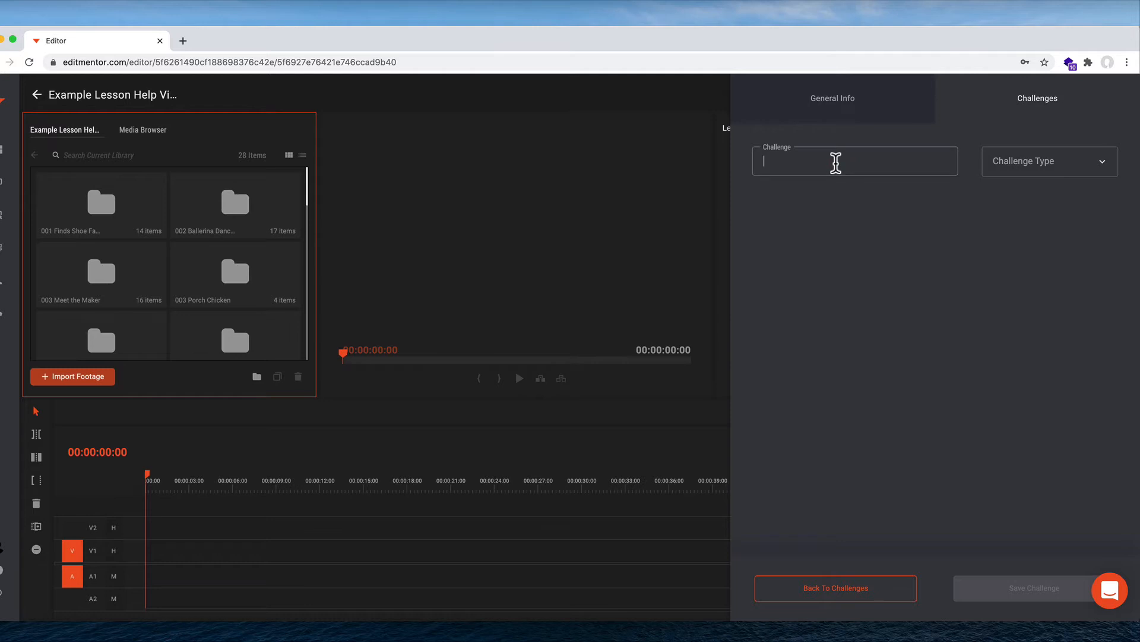
{"action": "type", "text": "Delete question type example"}
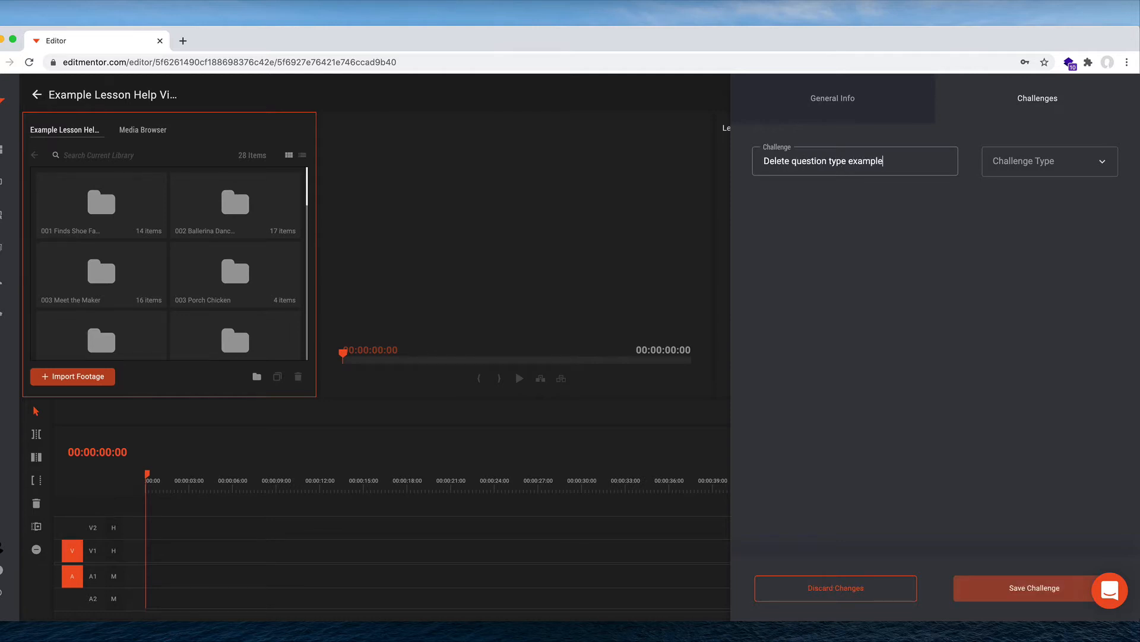
{"action": "left_click", "coordinate": [1049, 175]}
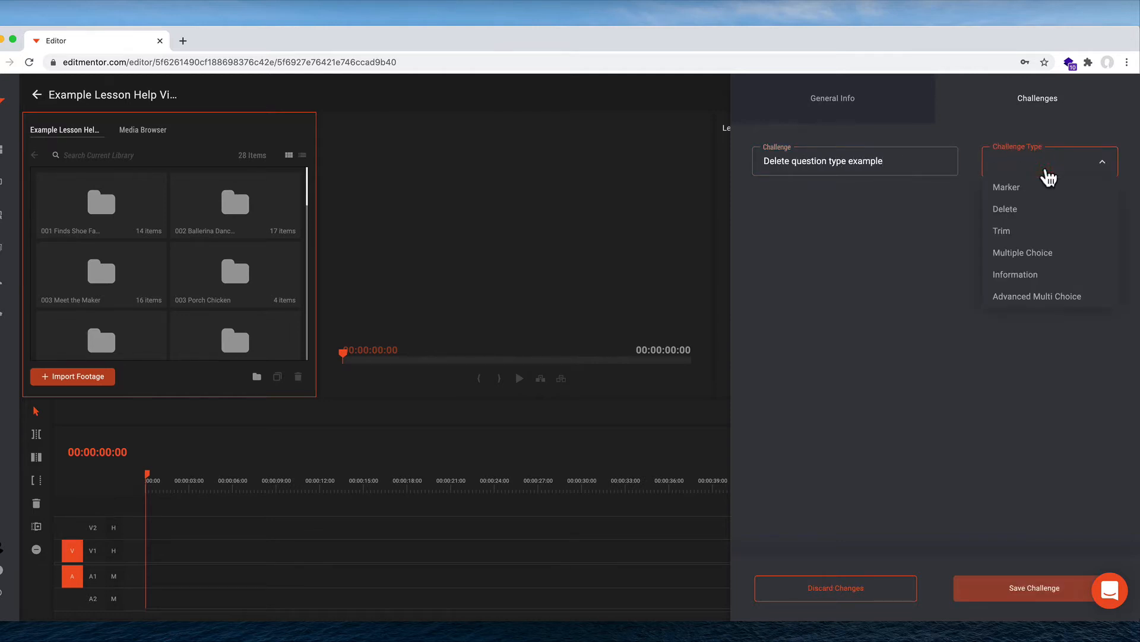
{"action": "left_click", "coordinate": [1055, 210]}
Step: Enter description "Description of lesson", hint "Optional", max score 10, and unmarked-section comment "Sorry, that's not quite right."
{"action": "left_click", "coordinate": [904, 264]}
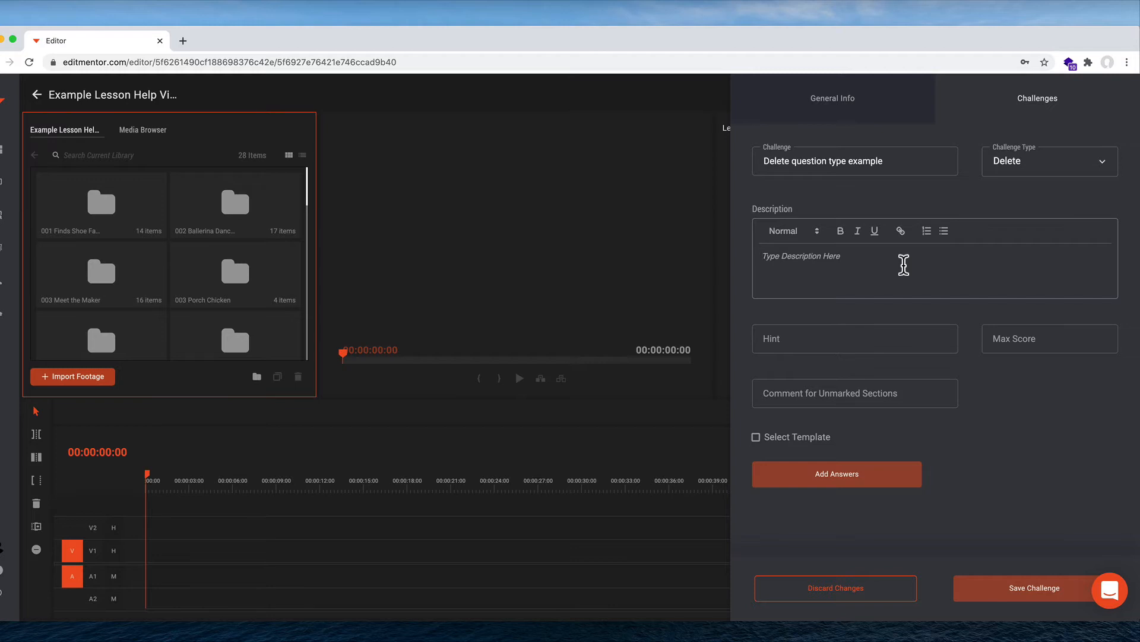
{"action": "type", "text": "Description of lesson"}
{"action": "key", "text": "Tab"}
{"action": "type", "text": "Optional"}
{"action": "key", "text": "Tab"}
{"action": "type", "text": "10"}
{"action": "key", "text": "Tab"}
{"action": "type", "text": "Sorry, that's not qui"}
{"action": "type", "text": "te right."}
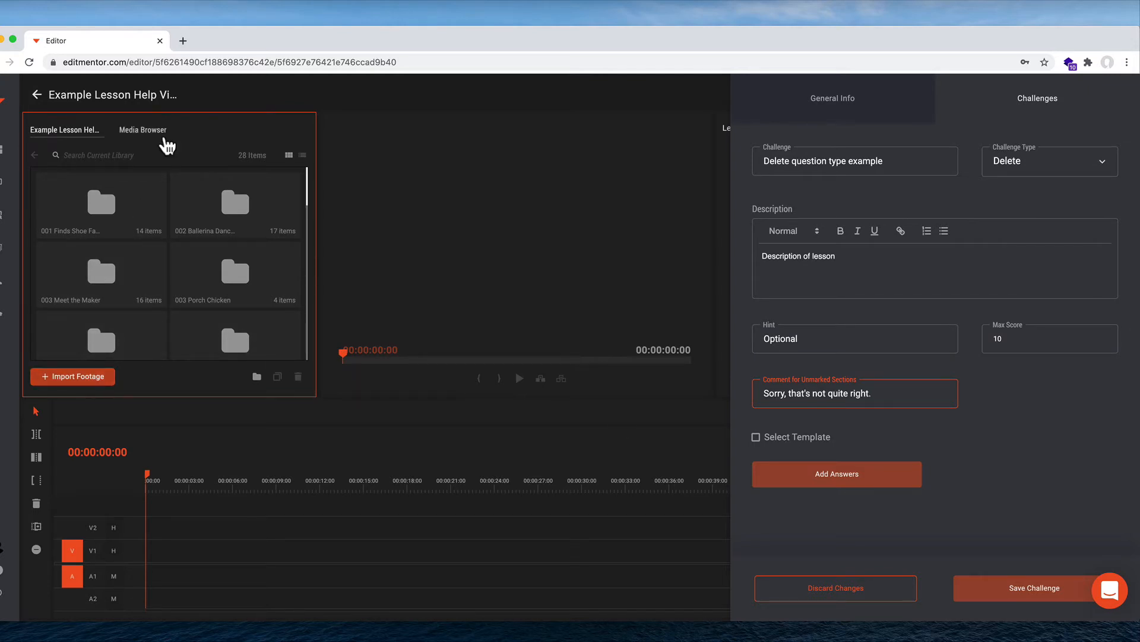
Step: Select the Example Timeline template and try to save the challenge
{"action": "left_click", "coordinate": [795, 440]}
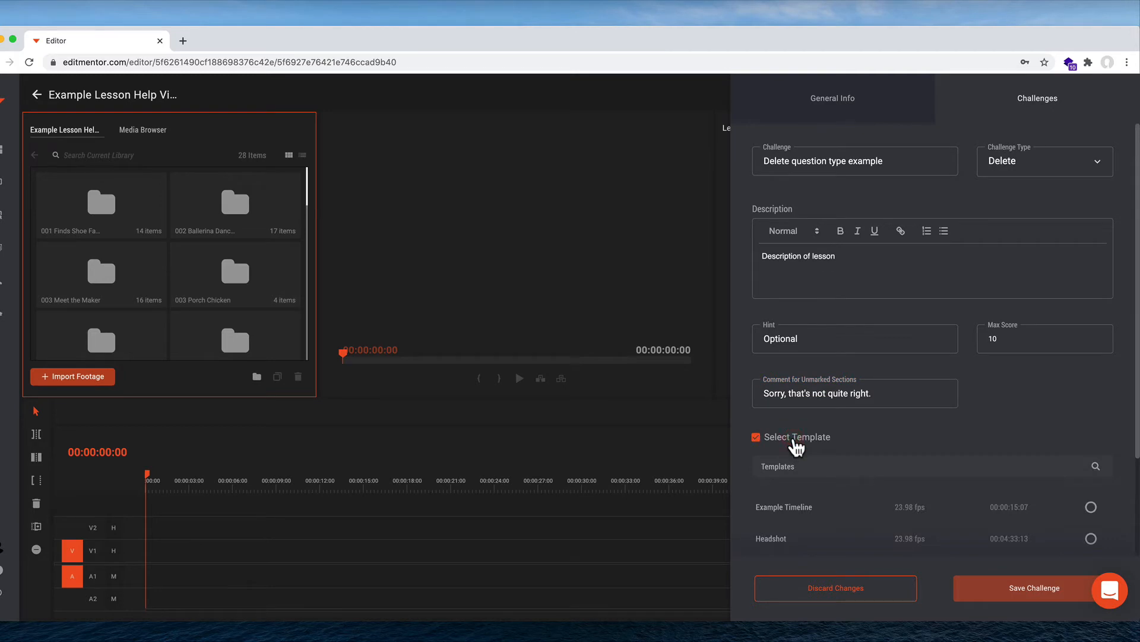
{"action": "left_click", "coordinate": [1091, 507]}
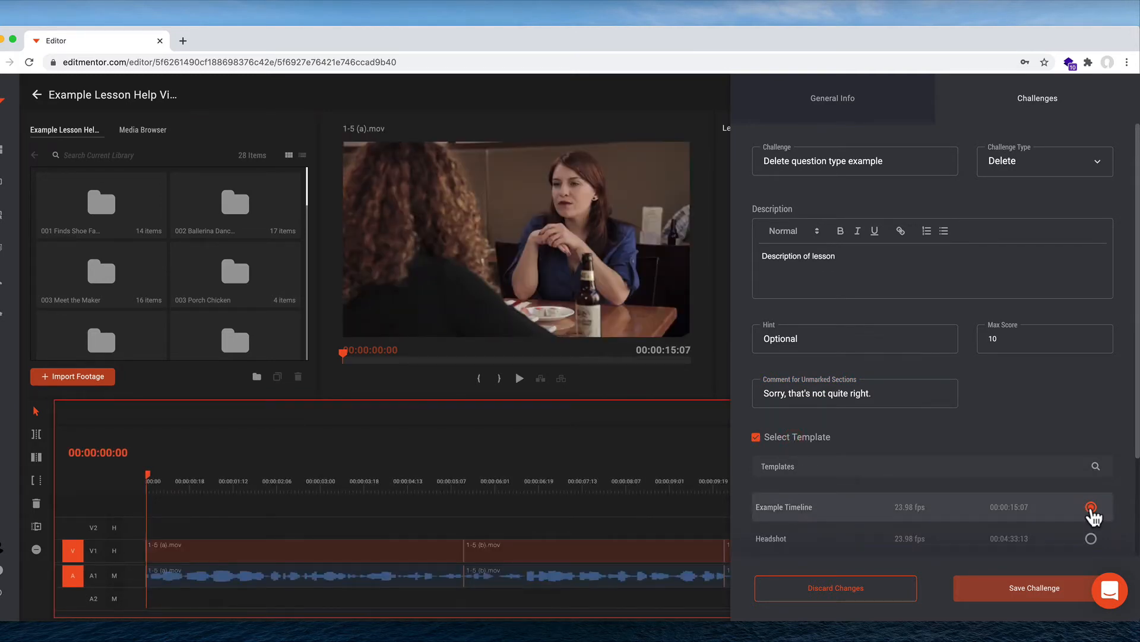
{"action": "scroll", "coordinate": [1092, 513], "scroll_direction": "down", "scroll_amount": 3}
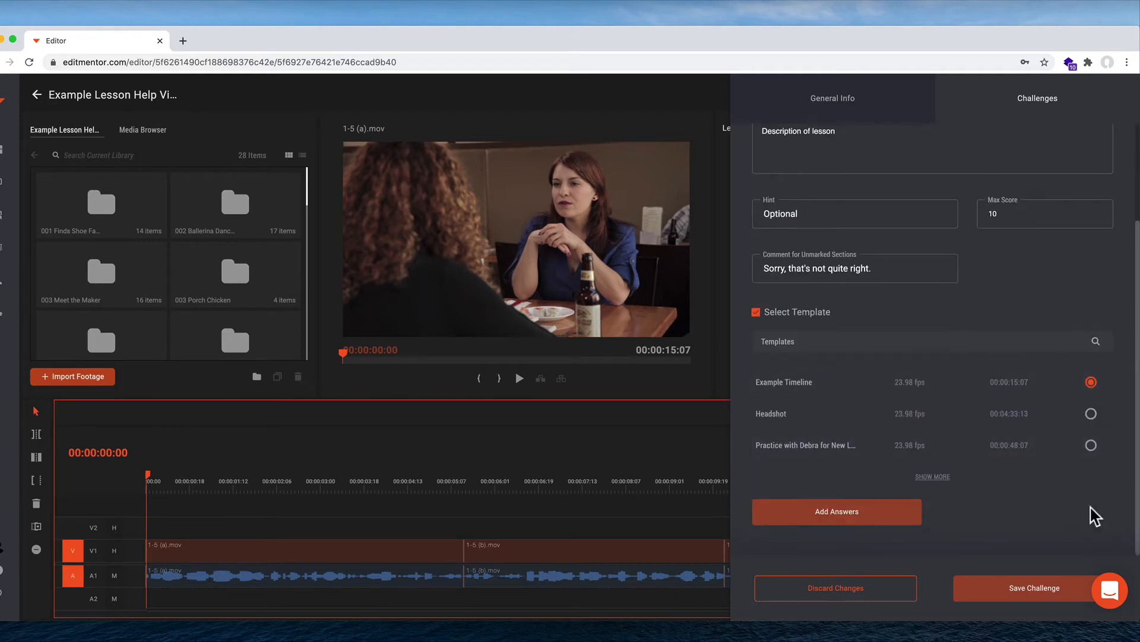
{"action": "left_click", "coordinate": [990, 591]}
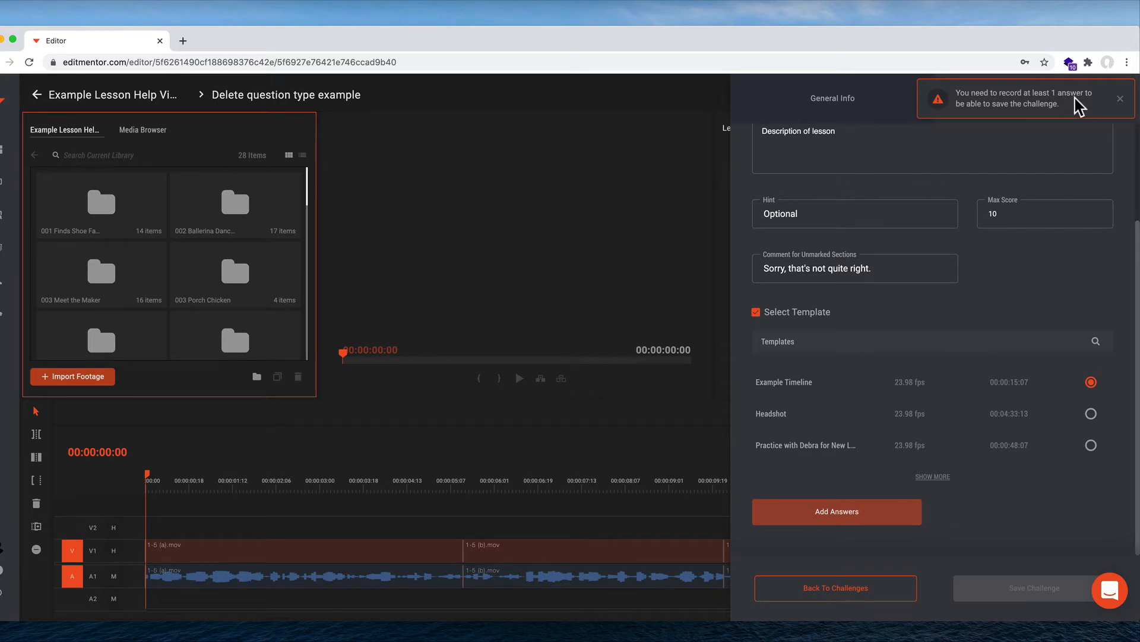
Step: Start adding answers and add the middle 1-5 (b).mov clip as an answer
{"action": "left_click", "coordinate": [788, 512]}
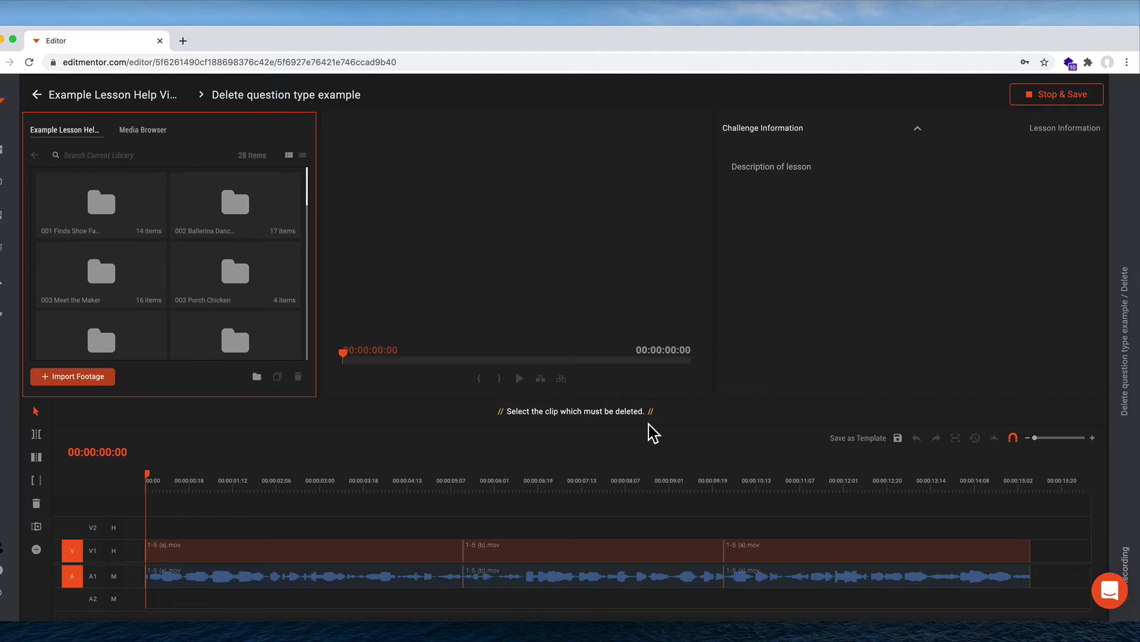
{"action": "left_click", "coordinate": [604, 585]}
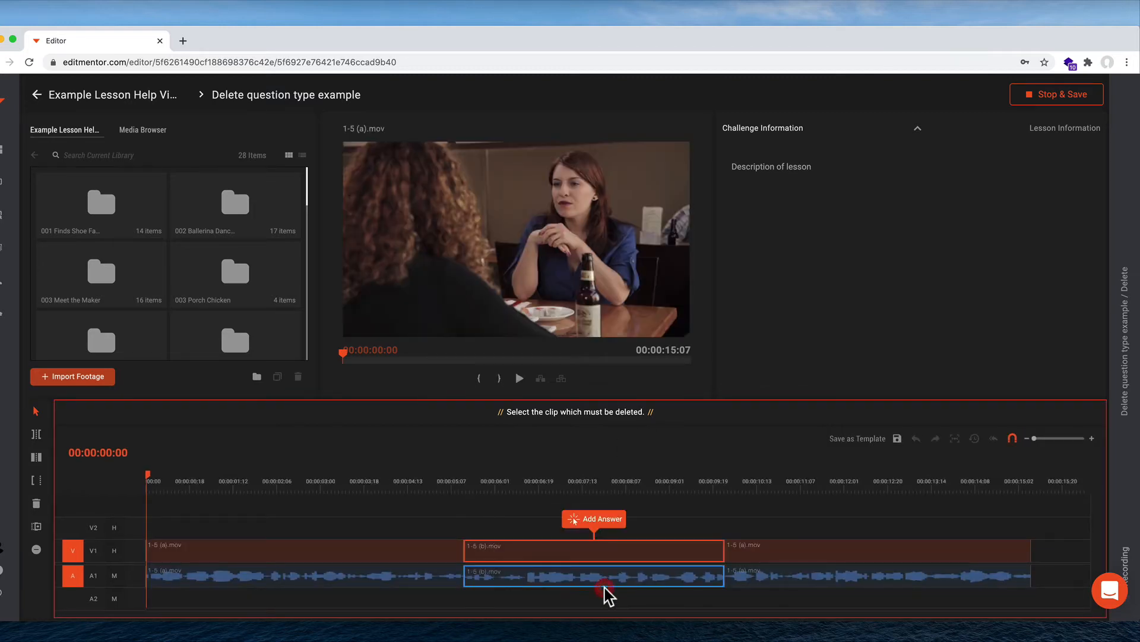
{"action": "left_click", "coordinate": [607, 529]}
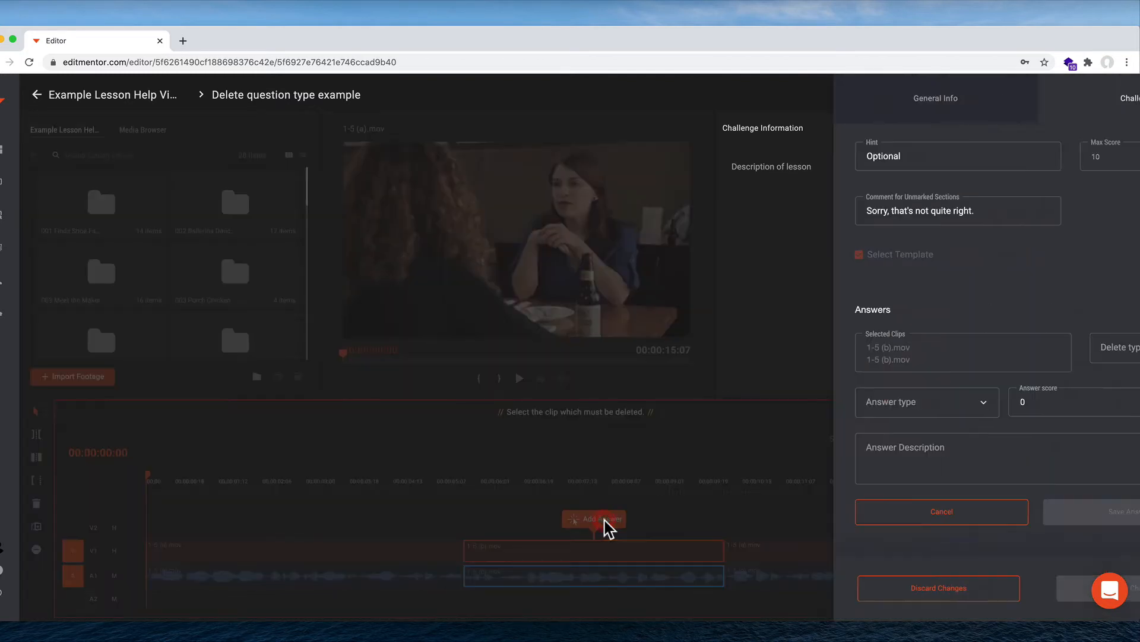
Step: Set the answer type to Correct and the delete type to Ripple Delete
{"action": "left_click", "coordinate": [812, 411]}
{"action": "left_click", "coordinate": [810, 430]}
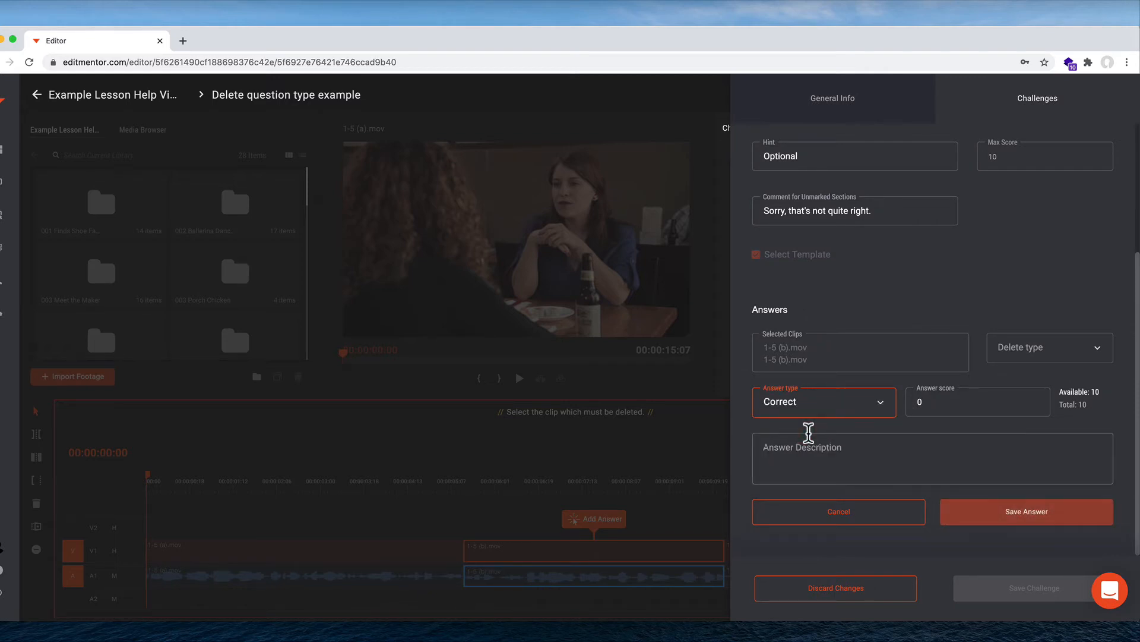
{"action": "left_click", "coordinate": [1018, 361]}
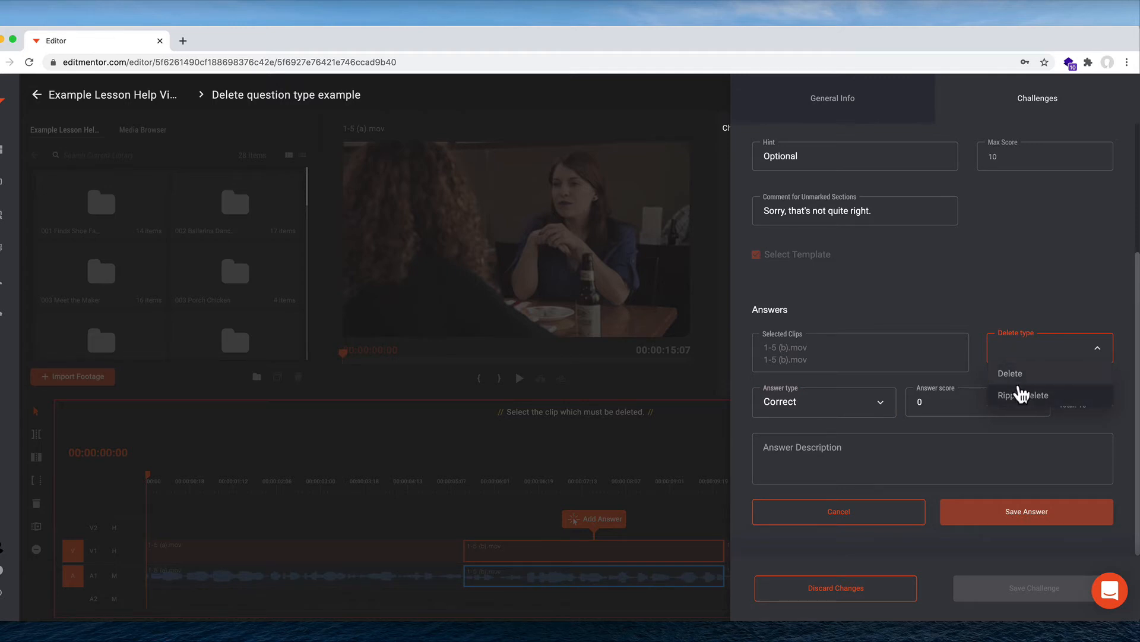
{"action": "left_click", "coordinate": [1066, 398]}
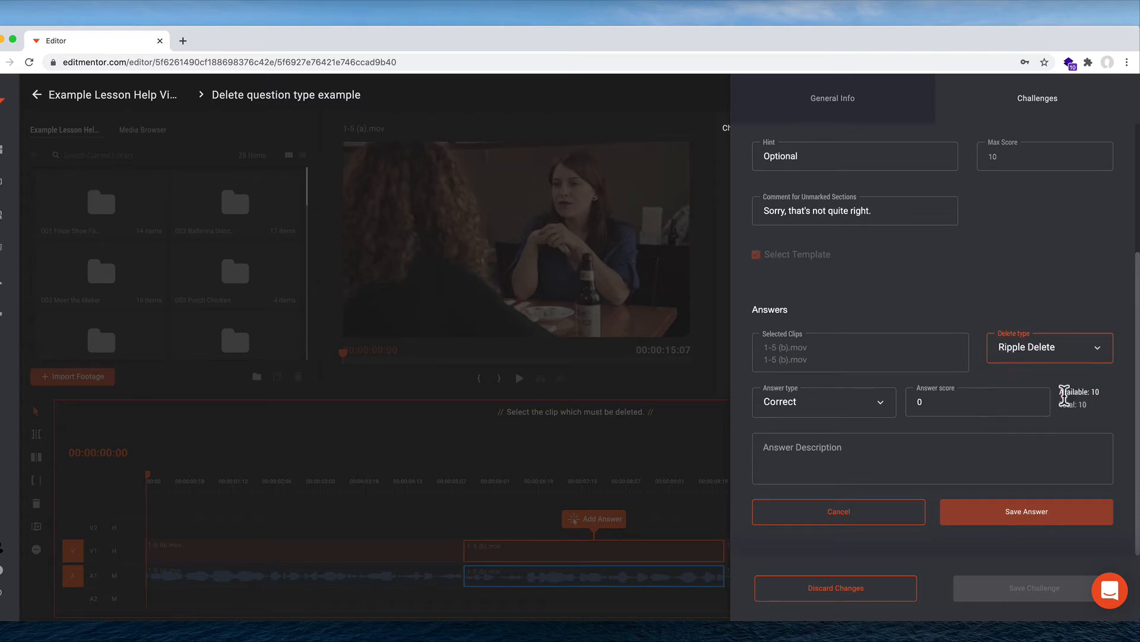
Step: Set the answer score to 10
{"action": "left_click", "coordinate": [921, 403]}
{"action": "key", "text": "BackSpace"}
{"action": "left_click", "coordinate": [921, 402]}
{"action": "type", "text": "10"}
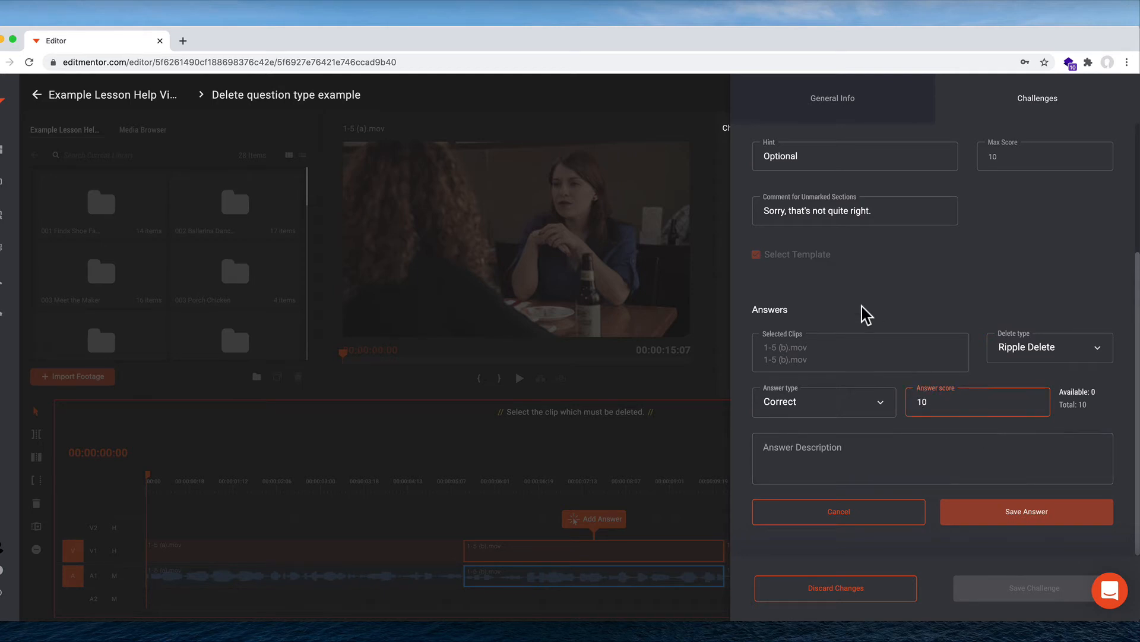
{"action": "left_click", "coordinate": [861, 306]}
Step: Enter the answer description "Yes because..." and save the answer
{"action": "left_click", "coordinate": [812, 458]}
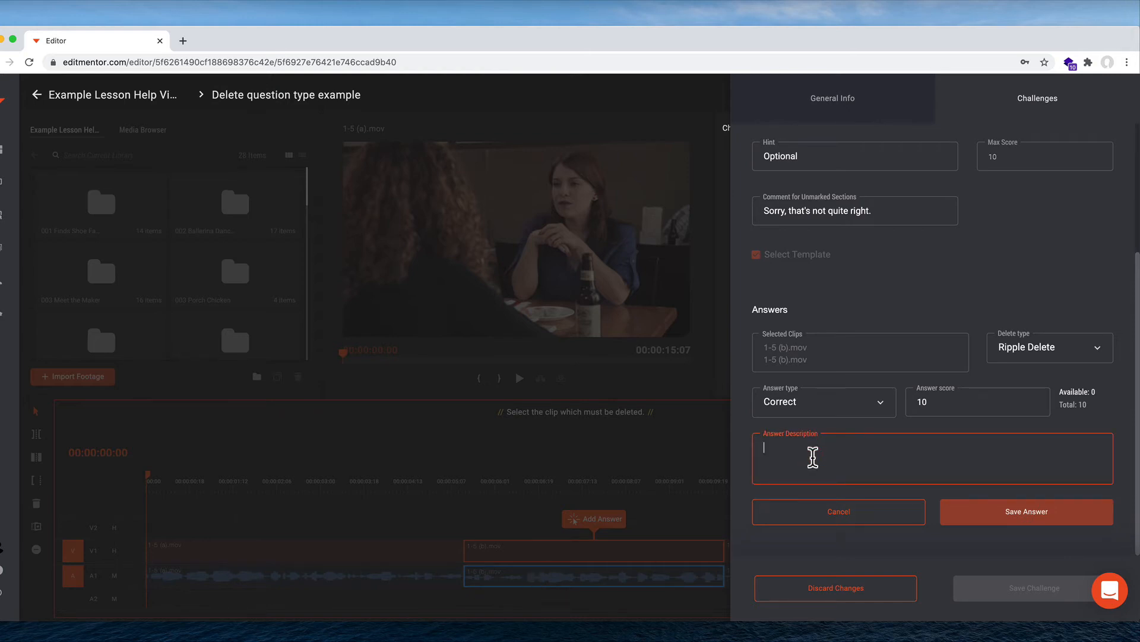
{"action": "type", "text": "Yes because..."}
{"action": "left_click", "coordinate": [970, 510]}
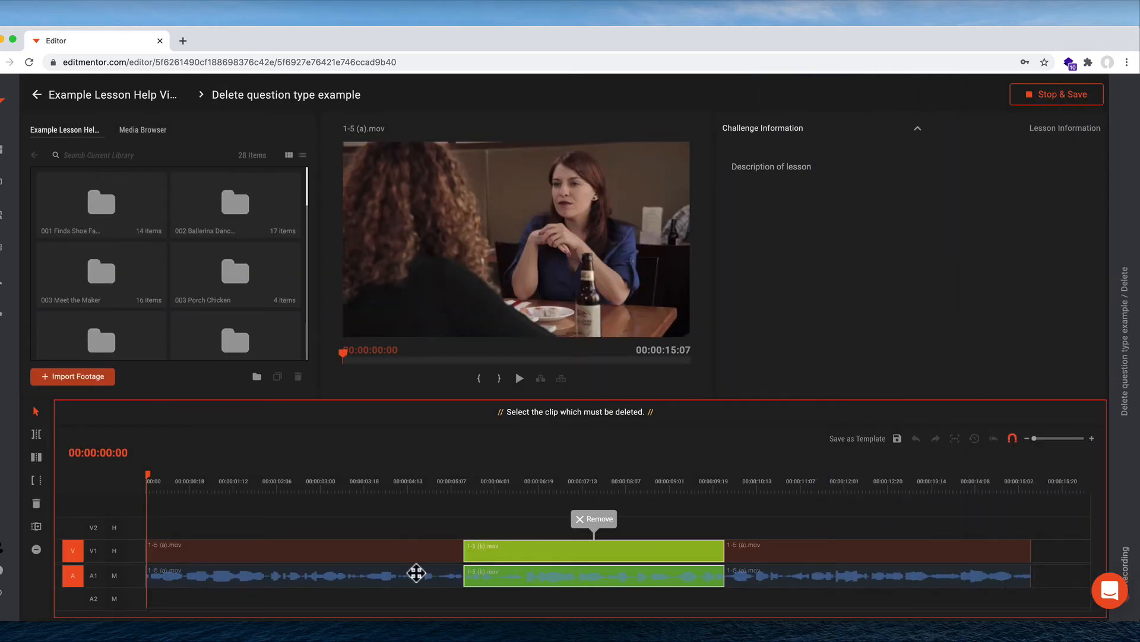
Step: Reopen the saved 1-5 (b).mov answer to inspect it and its remove option without changing anything
{"action": "left_click", "coordinate": [535, 599]}
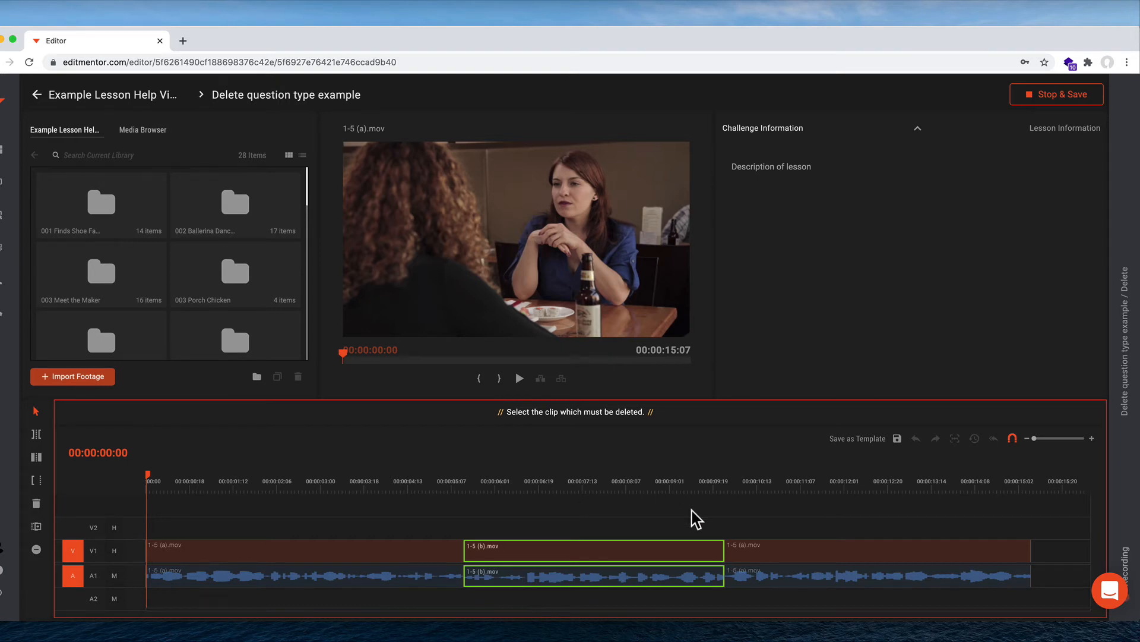
{"action": "left_click", "coordinate": [627, 547]}
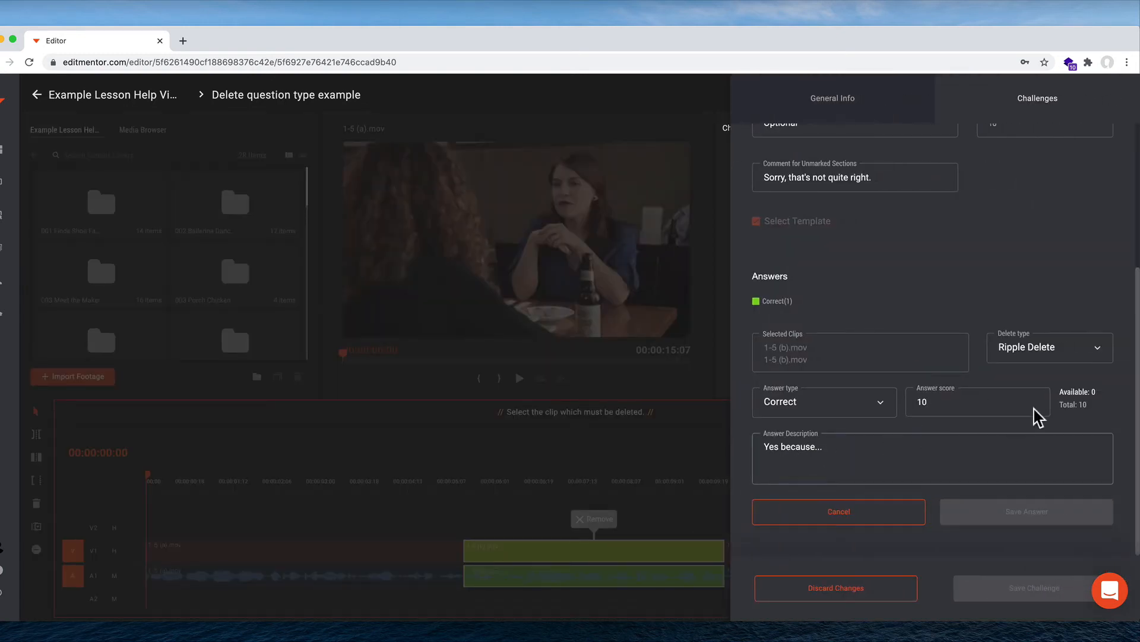
{"action": "left_click", "coordinate": [854, 513]}
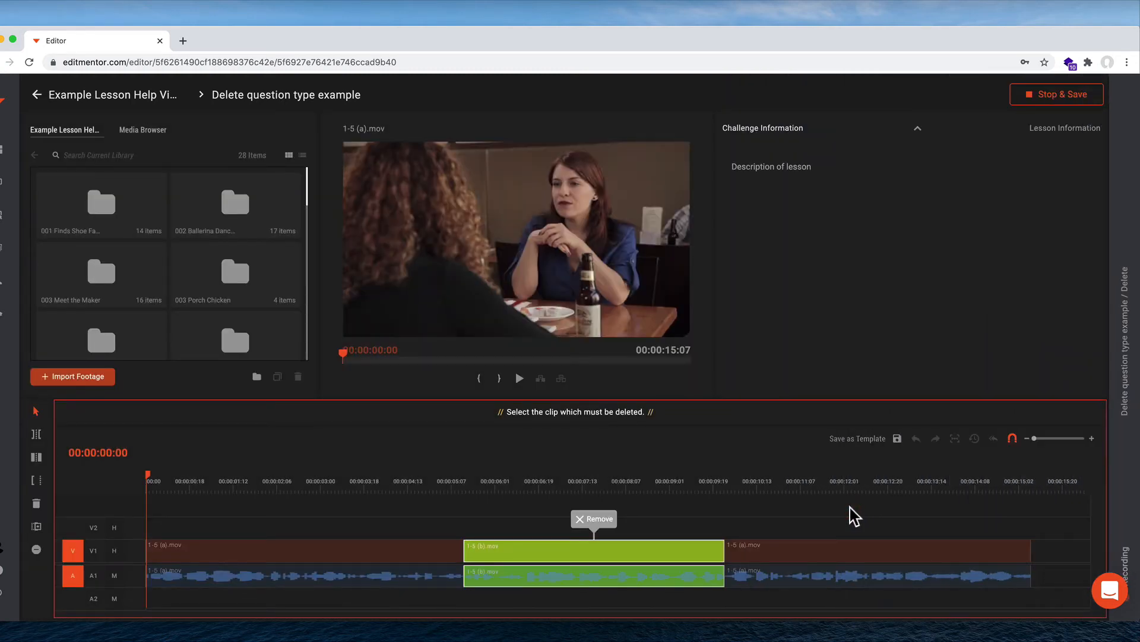
{"action": "left_click", "coordinate": [592, 521]}
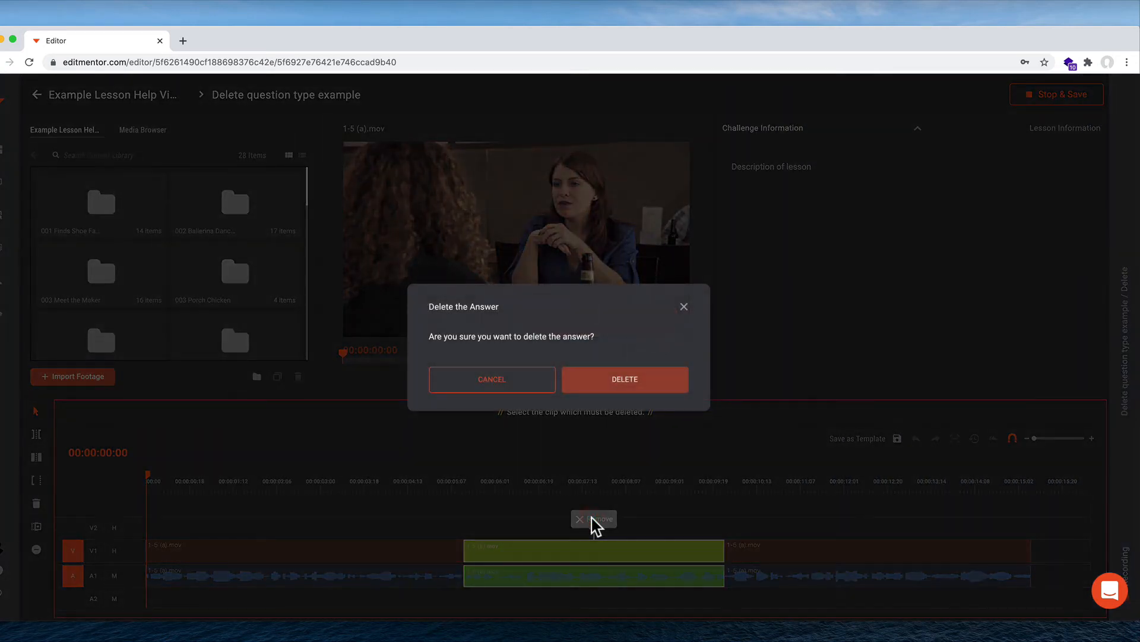
{"action": "left_click", "coordinate": [517, 387]}
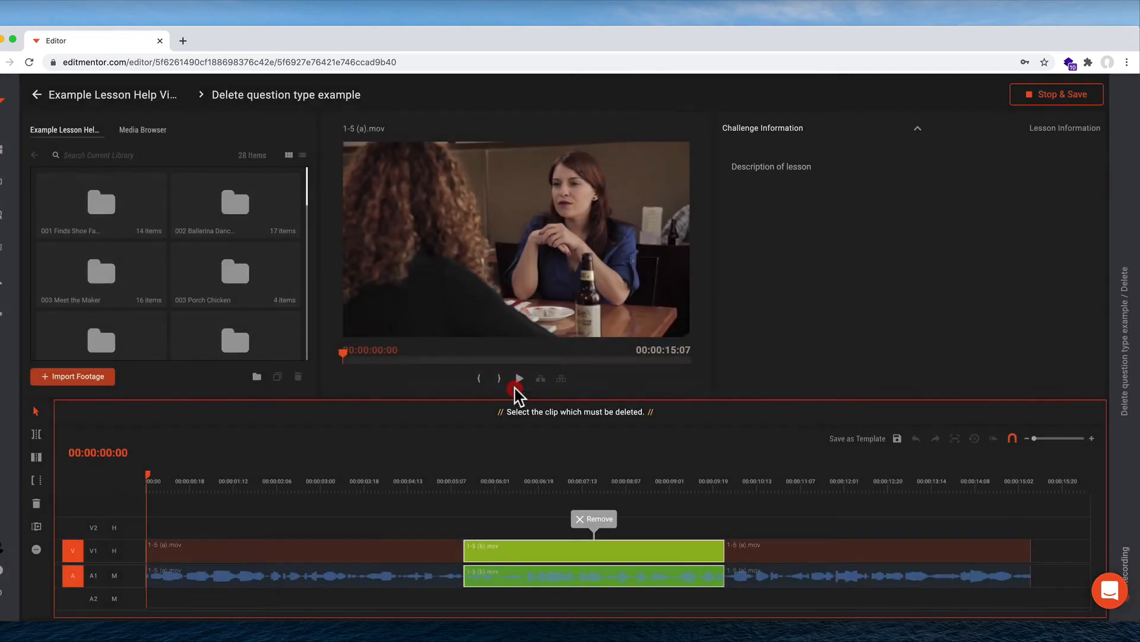
Step: Add the last 1-5 (a).mov clip as an answer with answer type Incorrect
{"action": "left_click", "coordinate": [847, 579]}
{"action": "left_click", "coordinate": [885, 520]}
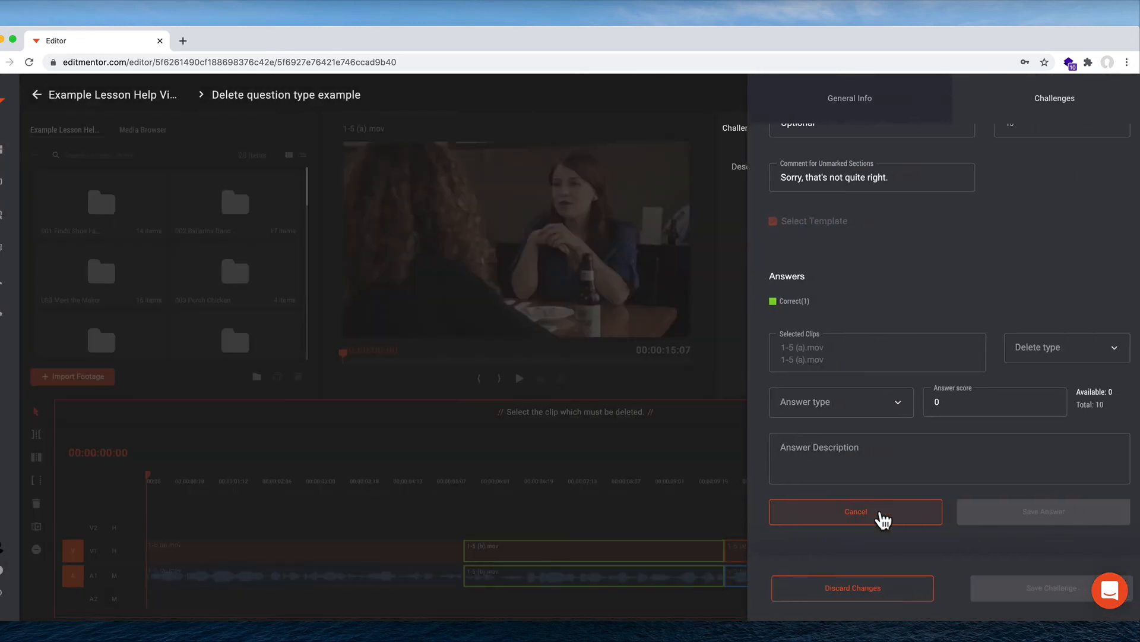
{"action": "left_click", "coordinate": [805, 403]}
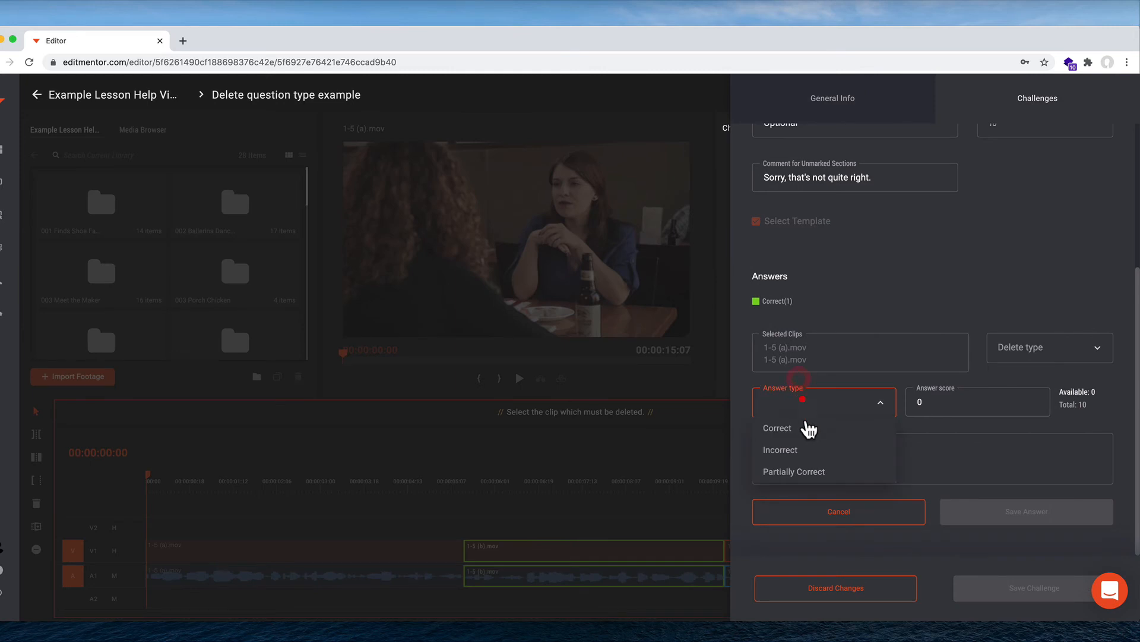
{"action": "left_click", "coordinate": [803, 451]}
Step: Choose Delete as the delete type, enter the answer description "No because.." and save the incorrect answer
{"action": "left_click", "coordinate": [1046, 359]}
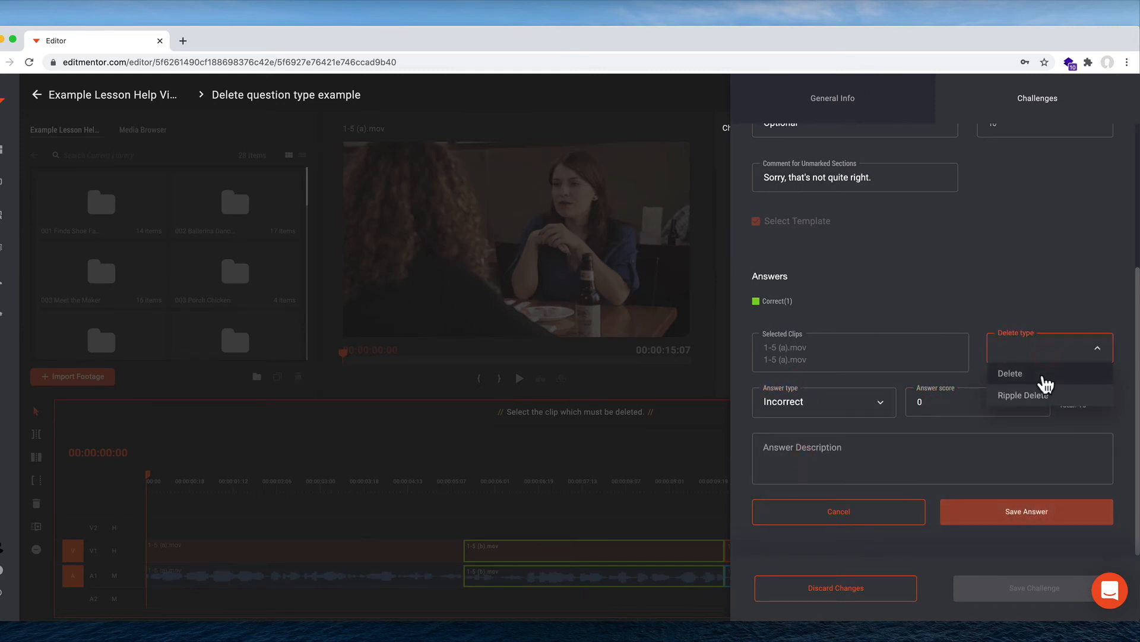
{"action": "left_click", "coordinate": [1042, 374]}
{"action": "left_click", "coordinate": [944, 450]}
{"action": "type", "text": "No "}
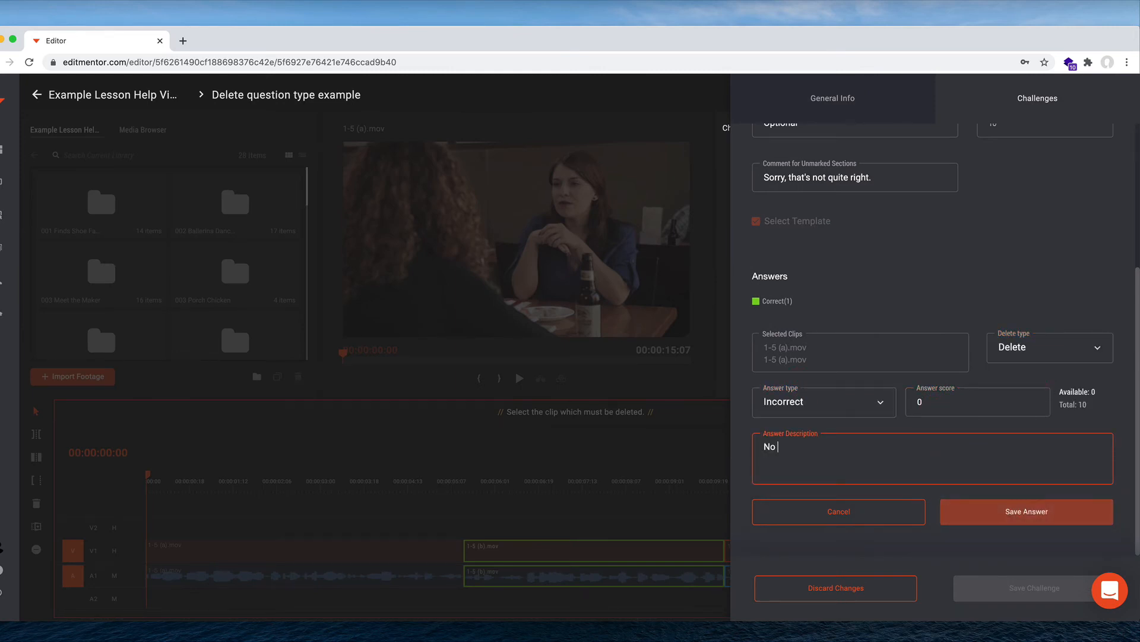
{"action": "type", "text": "because..."}
{"action": "left_click", "coordinate": [1023, 515]}
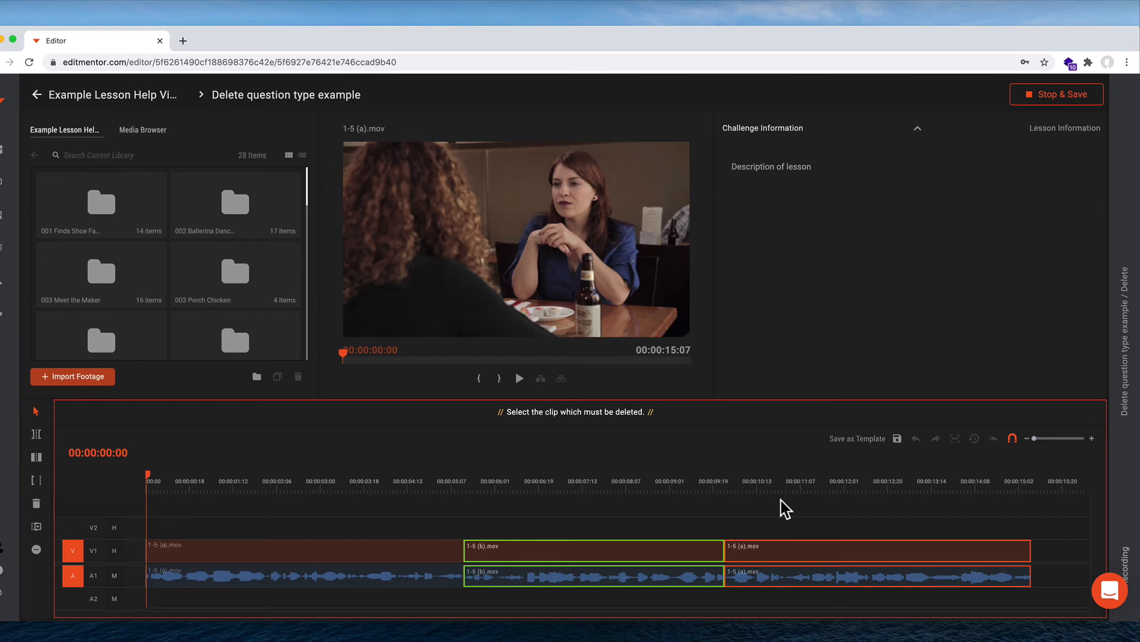
Step: Stop recording answers and save the challenge data, dismissing the confirmation notice
{"action": "left_click", "coordinate": [437, 545]}
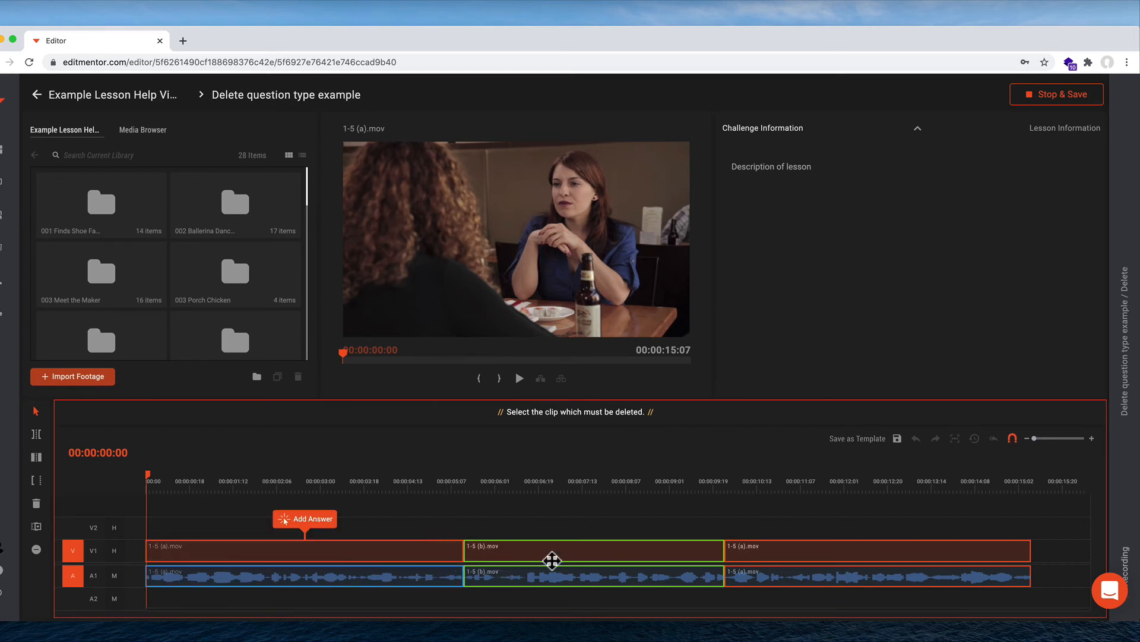
{"action": "left_click", "coordinate": [439, 524]}
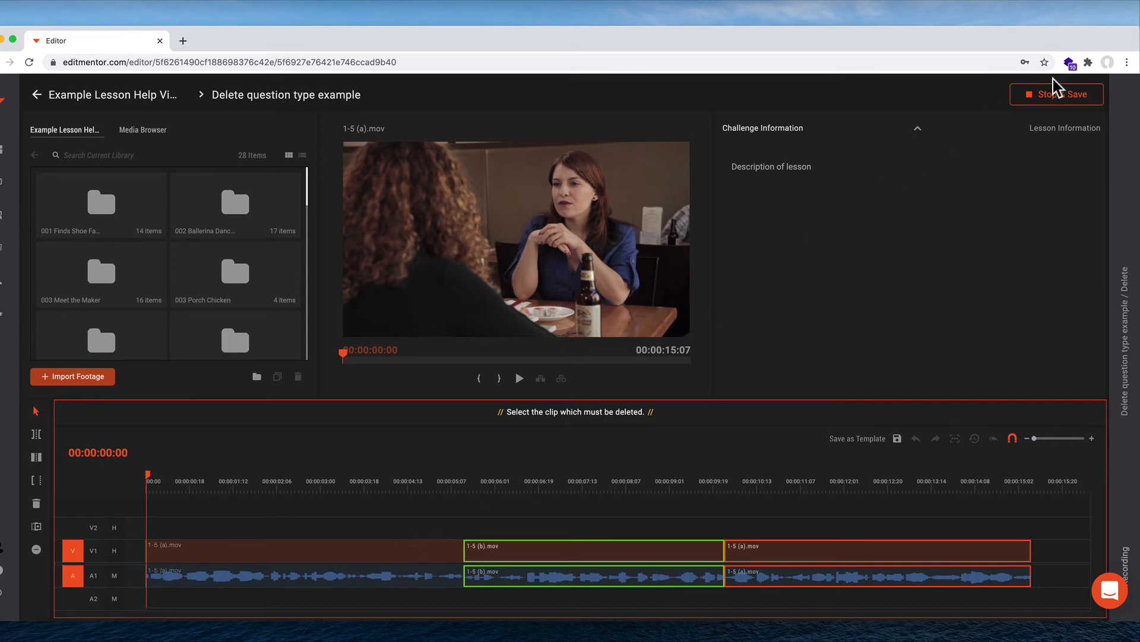
{"action": "left_click", "coordinate": [1046, 106]}
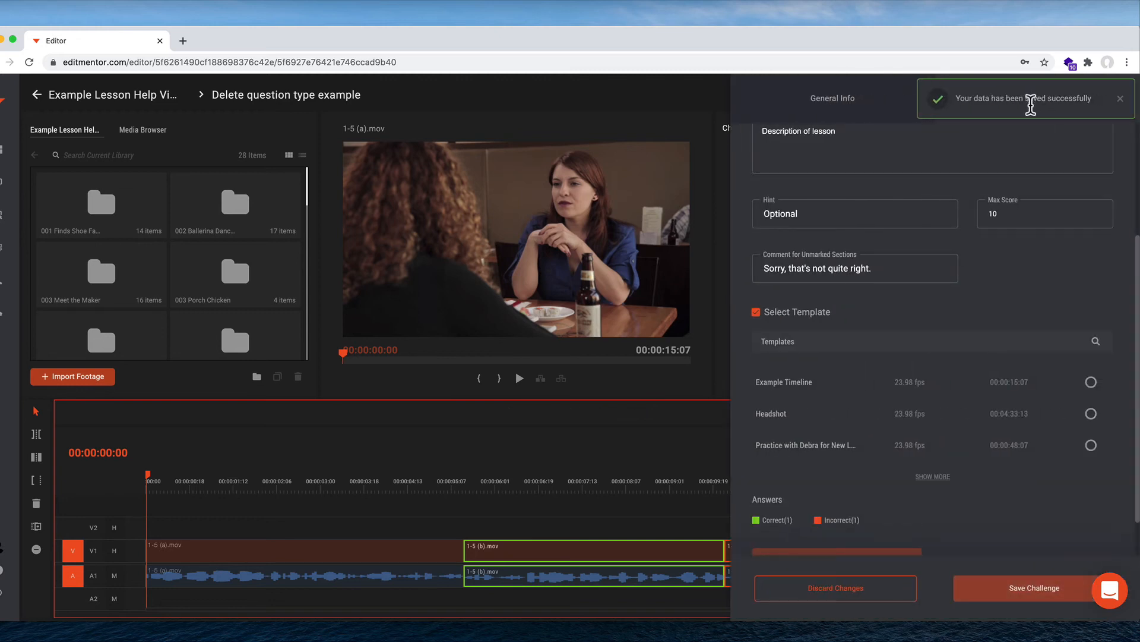
{"action": "left_click", "coordinate": [1120, 107]}
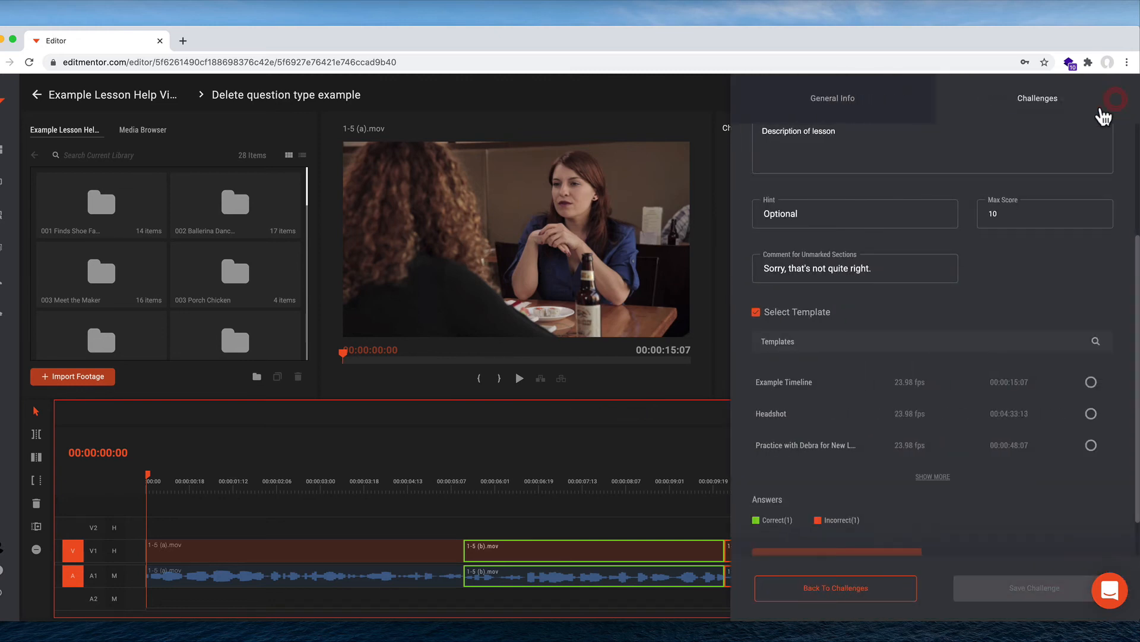
Step: Try to select the first 1-5 (a).mov clip's video and audio together and link them
{"action": "left_click", "coordinate": [567, 441]}
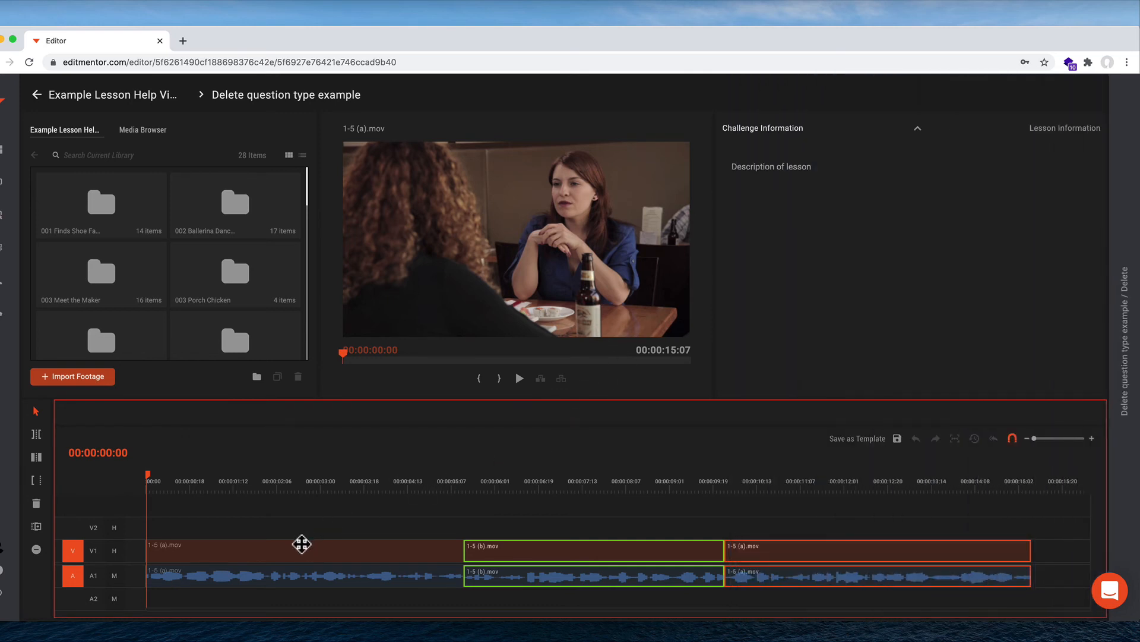
{"action": "left_click", "coordinate": [301, 543]}
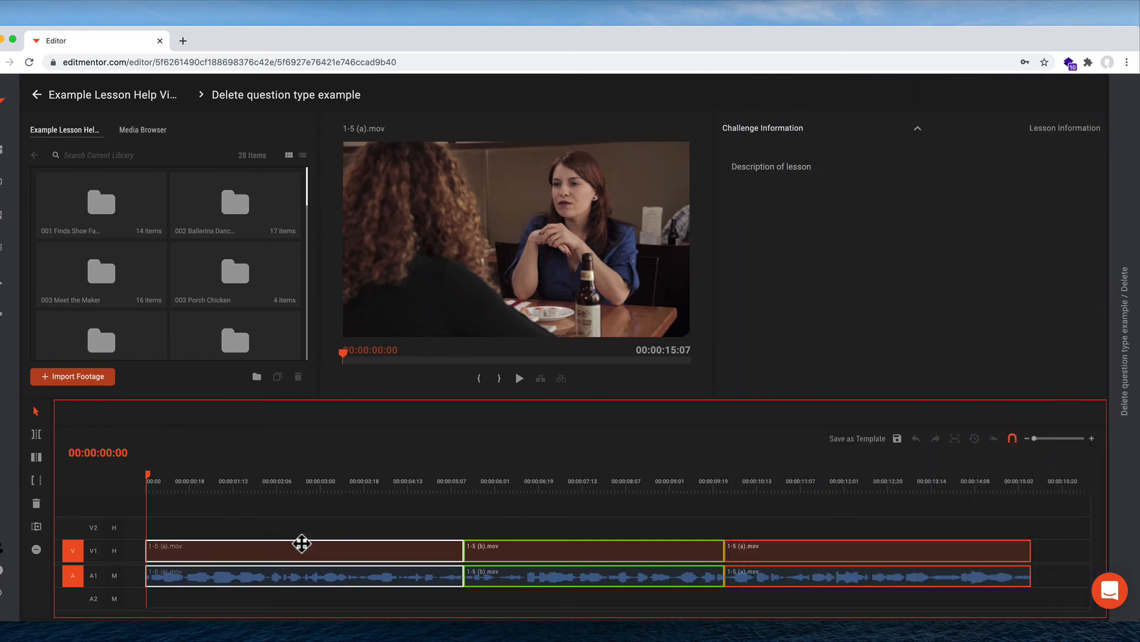
{"action": "mouse_move", "coordinate": [302, 547]}
{"action": "left_click", "coordinate": [339, 552]}
{"action": "left_click", "coordinate": [324, 545]}
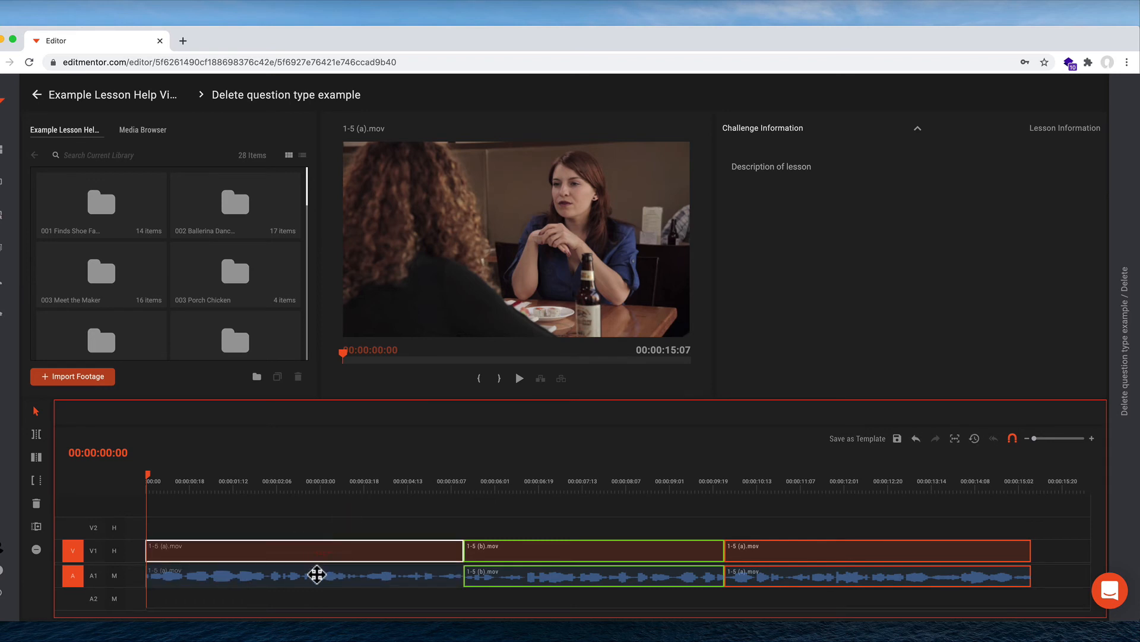
{"action": "left_click", "coordinate": [317, 575]}
{"action": "left_click", "coordinate": [322, 554]}
{"action": "left_click", "coordinate": [318, 574]}
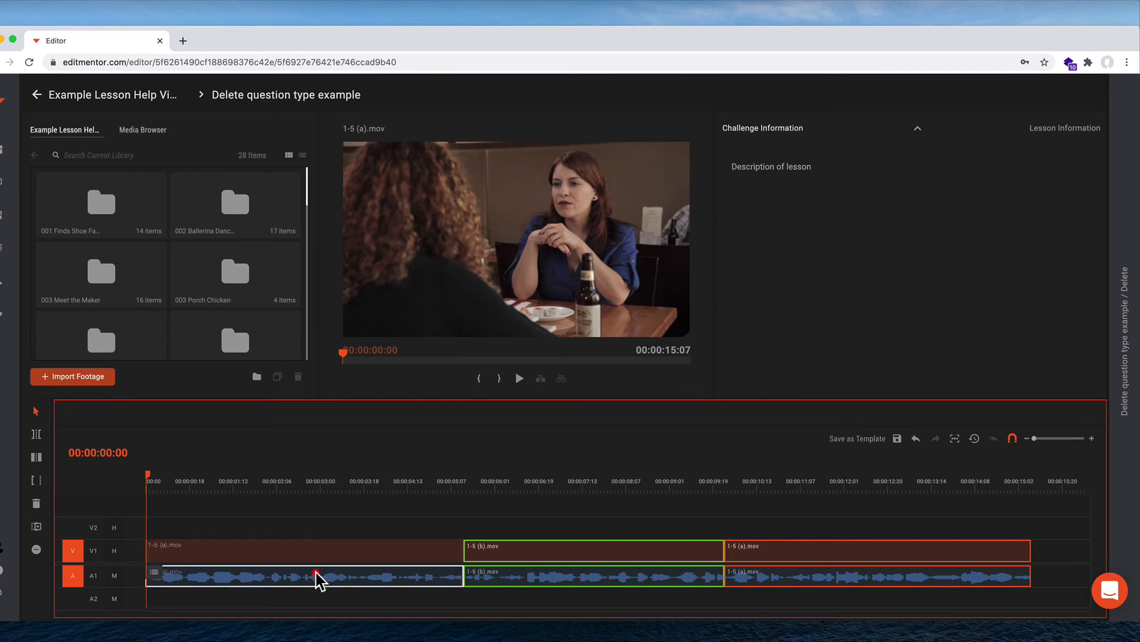
{"action": "left_click", "coordinate": [323, 543]}
{"action": "left_click", "coordinate": [309, 575]}
{"action": "left_click_drag", "start_coordinate": [294, 508], "coordinate": [355, 612]}
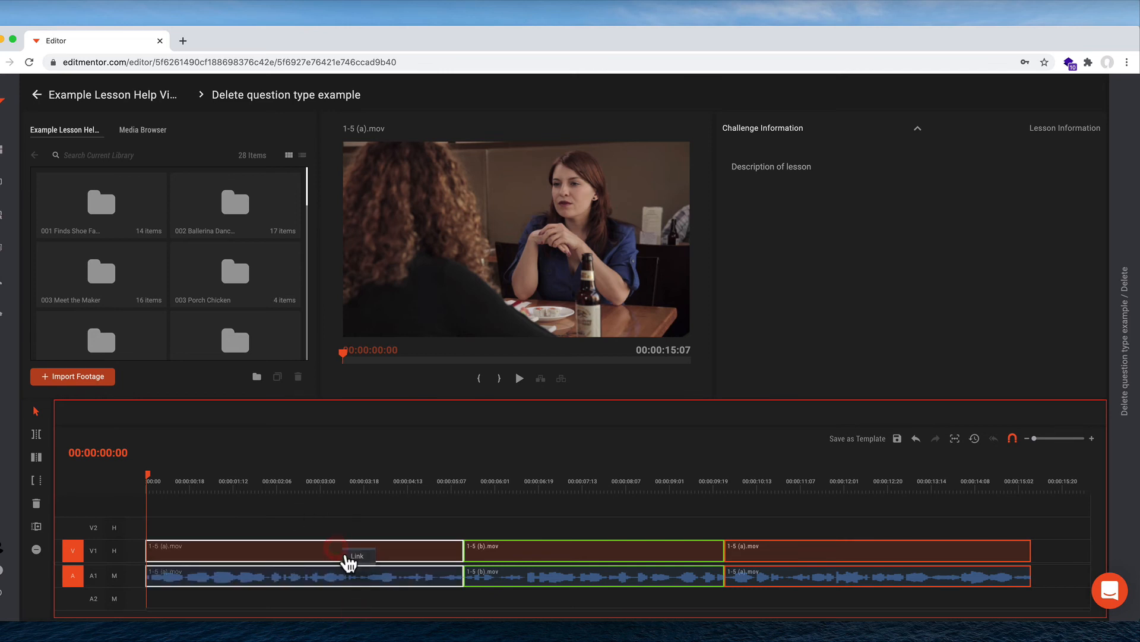
{"action": "left_click", "coordinate": [367, 562]}
{"action": "left_click", "coordinate": [377, 525]}
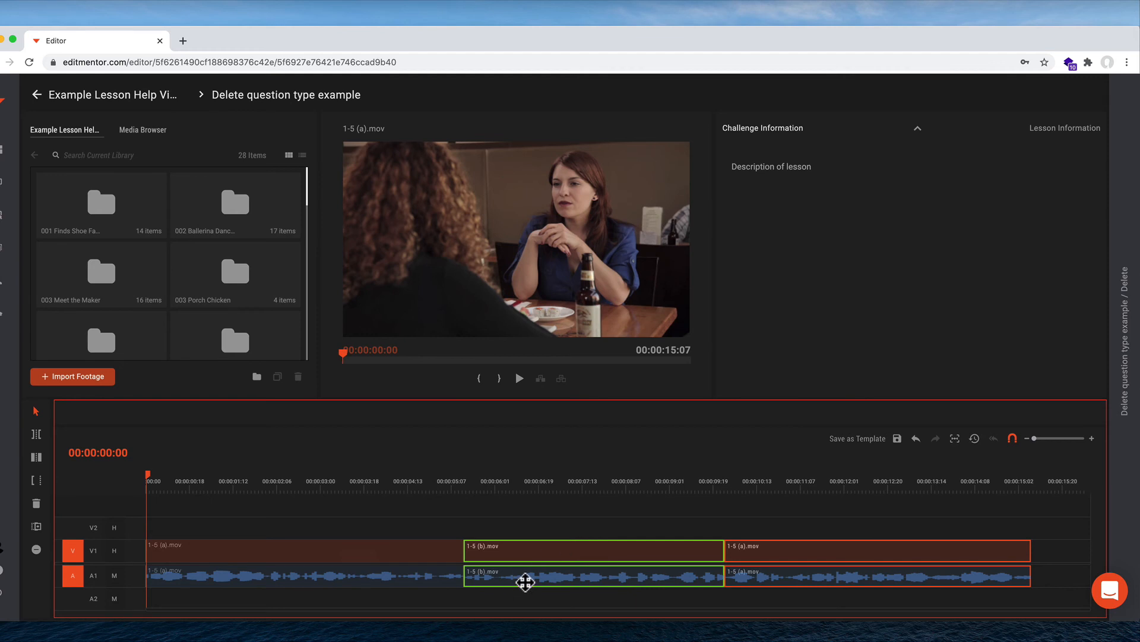
Step: Reopen the challenge panel, start adding answers, and add the first 1-5 (a).mov clip's audio as an answer
{"action": "left_click", "coordinate": [1119, 342]}
{"action": "scroll", "coordinate": [1009, 392], "scroll_direction": "down", "scroll_amount": 2}
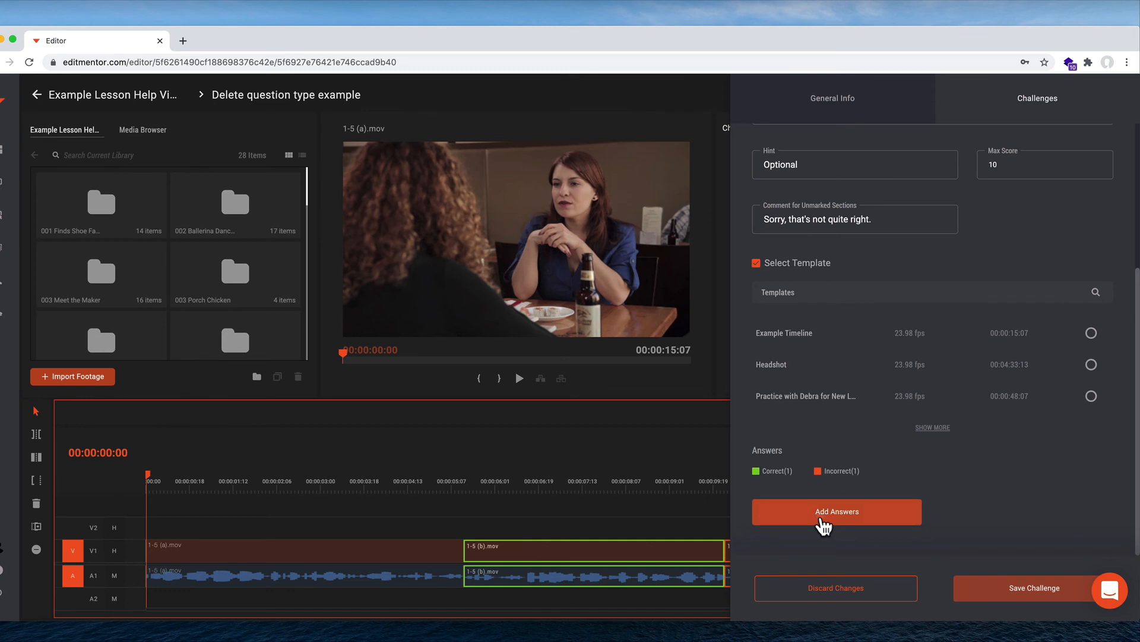
{"action": "left_click", "coordinate": [823, 518]}
{"action": "left_click", "coordinate": [374, 576]}
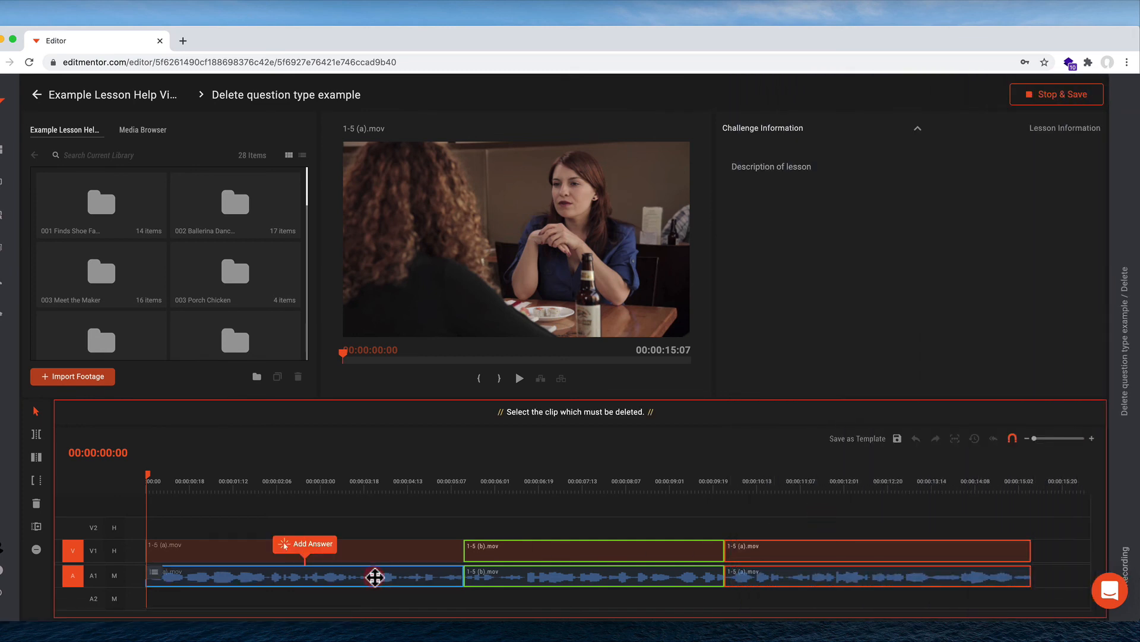
{"action": "left_click", "coordinate": [311, 552]}
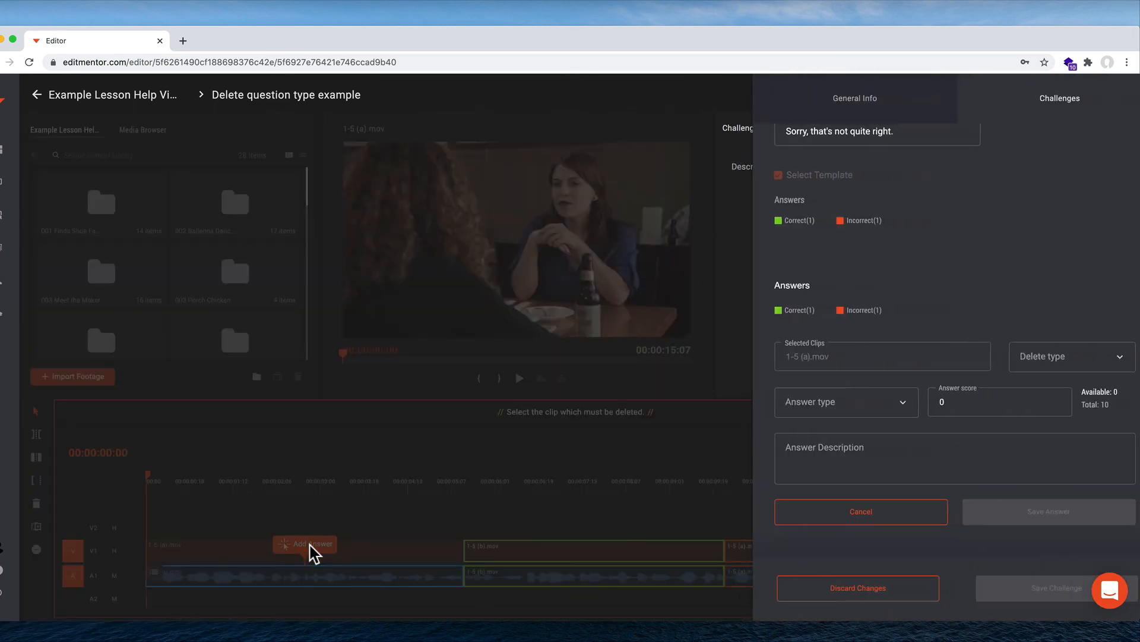
Step: Set the delete type to Delete and the answer type to Partially Correct
{"action": "left_click", "coordinate": [1052, 364]}
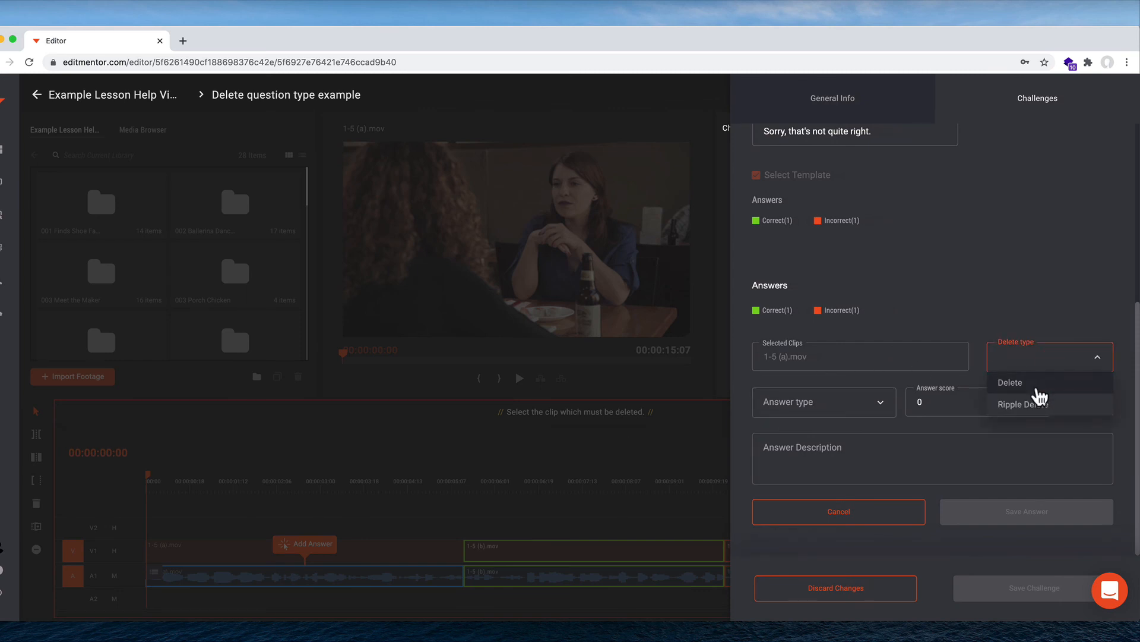
{"action": "left_click", "coordinate": [1037, 386]}
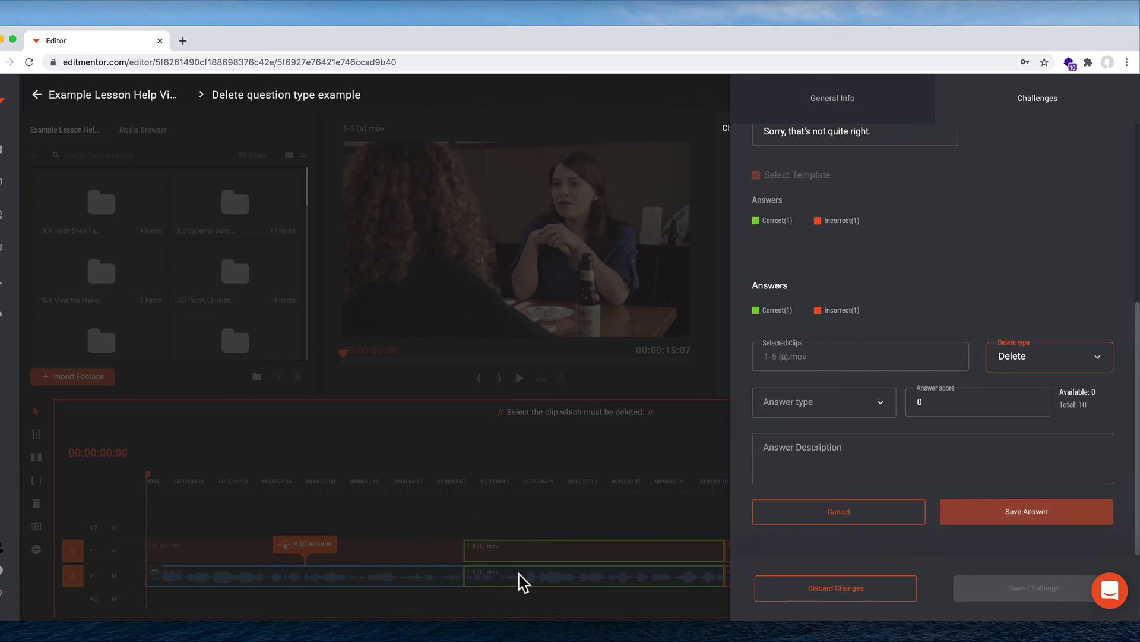
{"action": "left_click", "coordinate": [843, 407]}
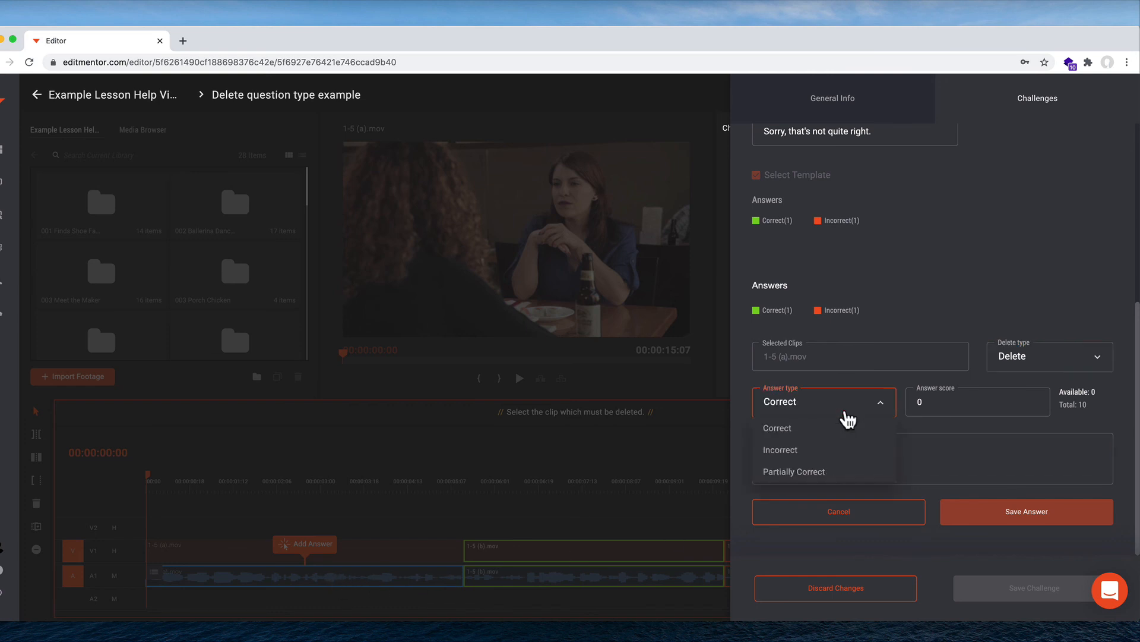
{"action": "left_click", "coordinate": [818, 471]}
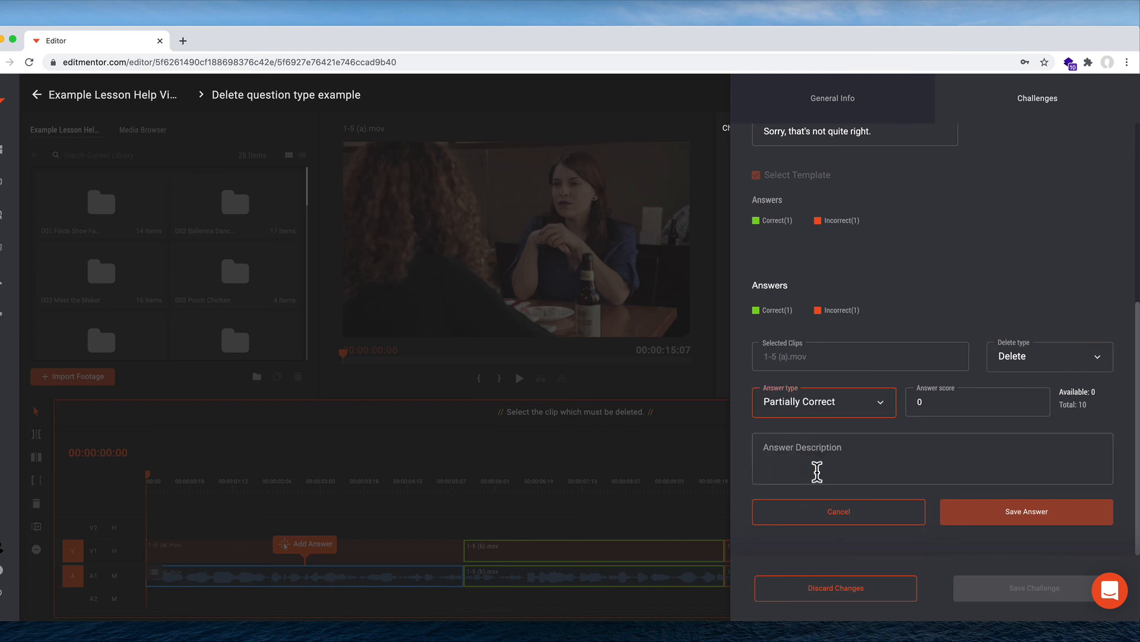
Step: Set the answer score to 5, enter the description "Maybe because..." and save the answer
{"action": "left_click", "coordinate": [930, 410]}
{"action": "type", "text": "5"}
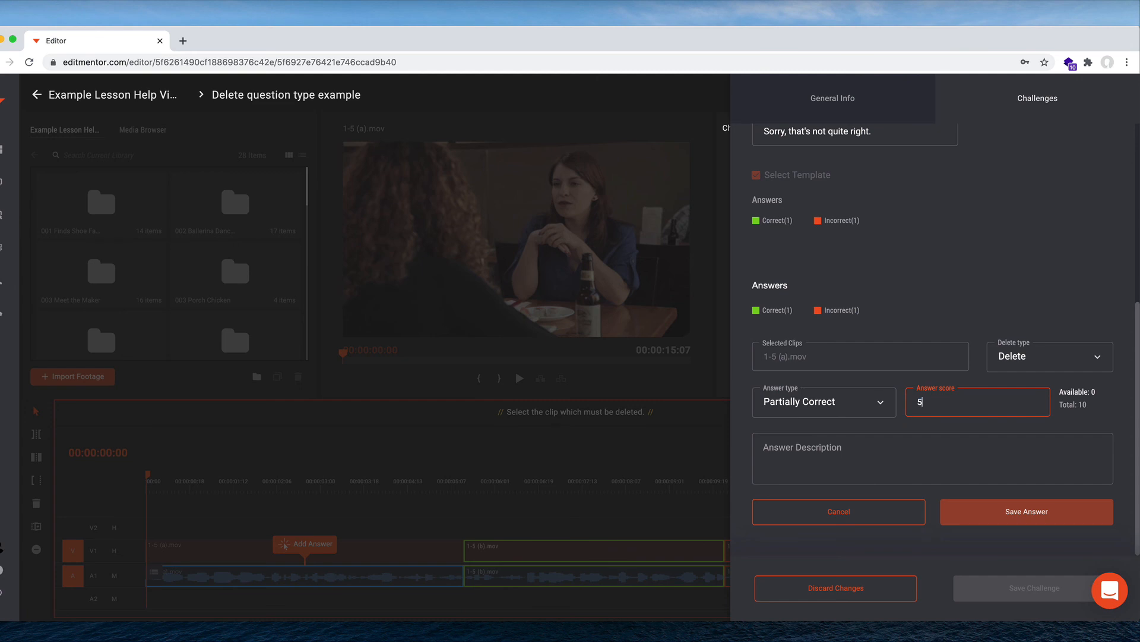
{"action": "left_click", "coordinate": [868, 447]}
{"action": "type", "text": "Mayb"}
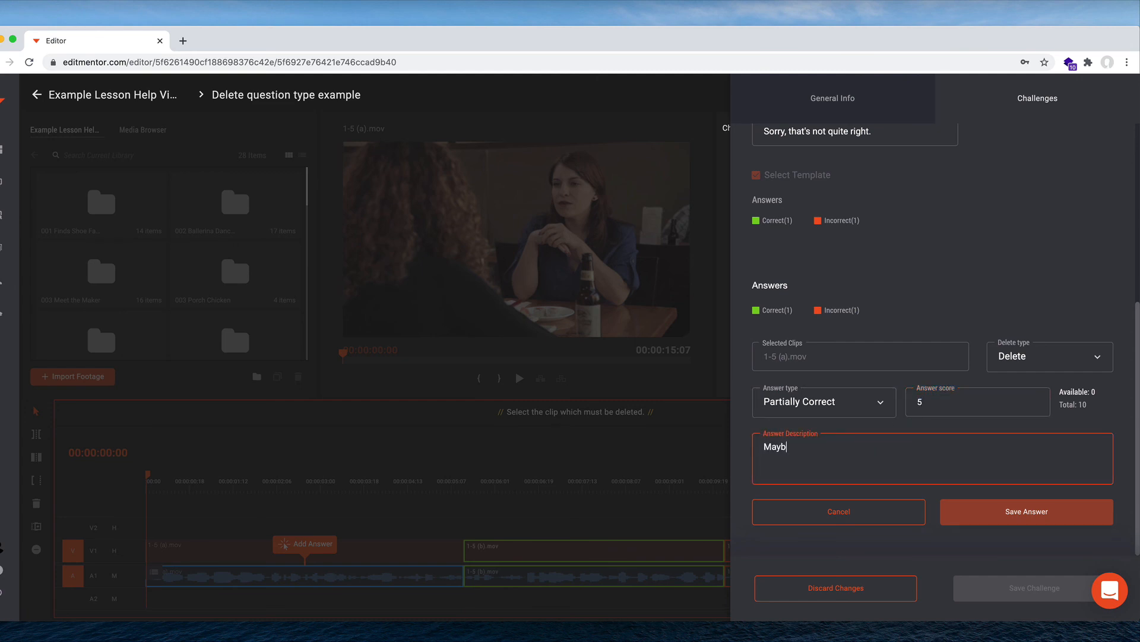
{"action": "type", "text": "e because..."}
{"action": "left_click", "coordinate": [1002, 523]}
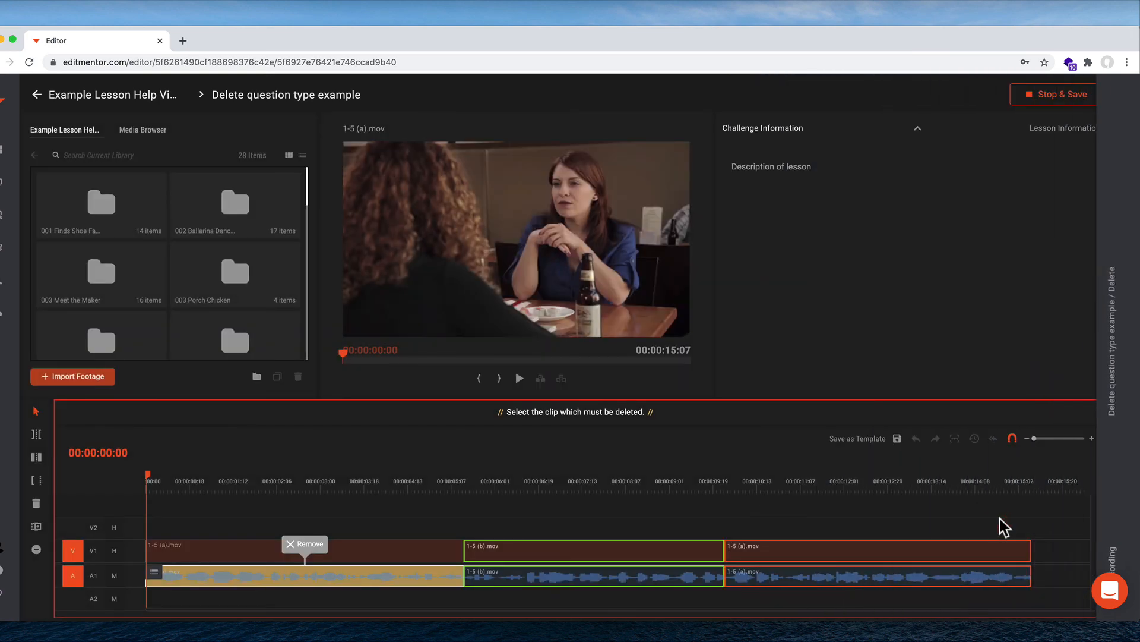
{"action": "left_click", "coordinate": [482, 516]}
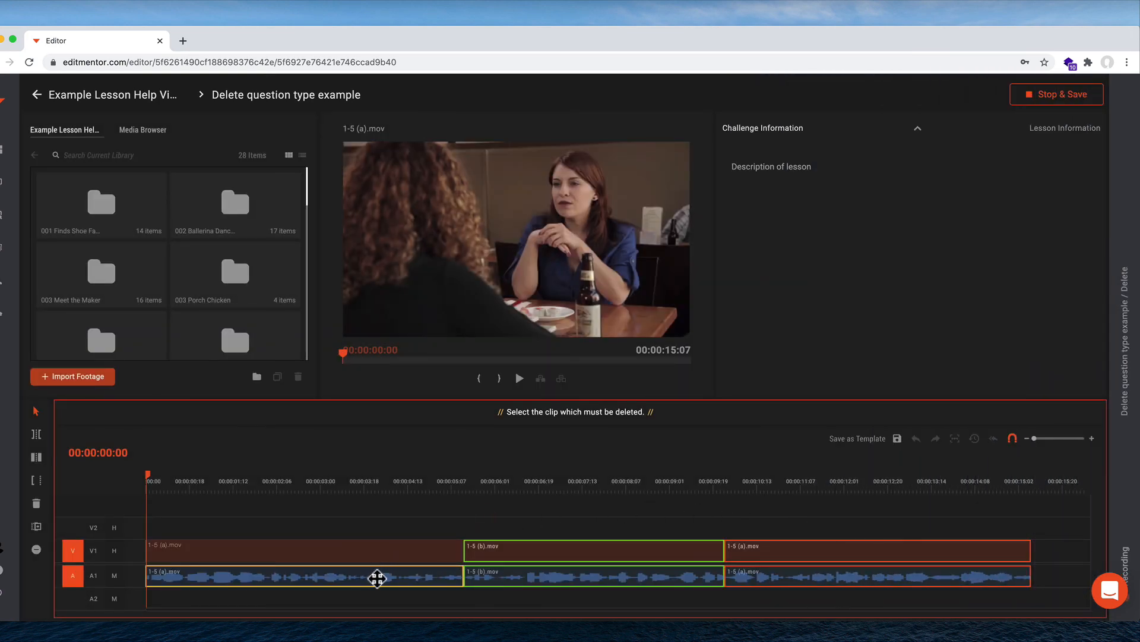